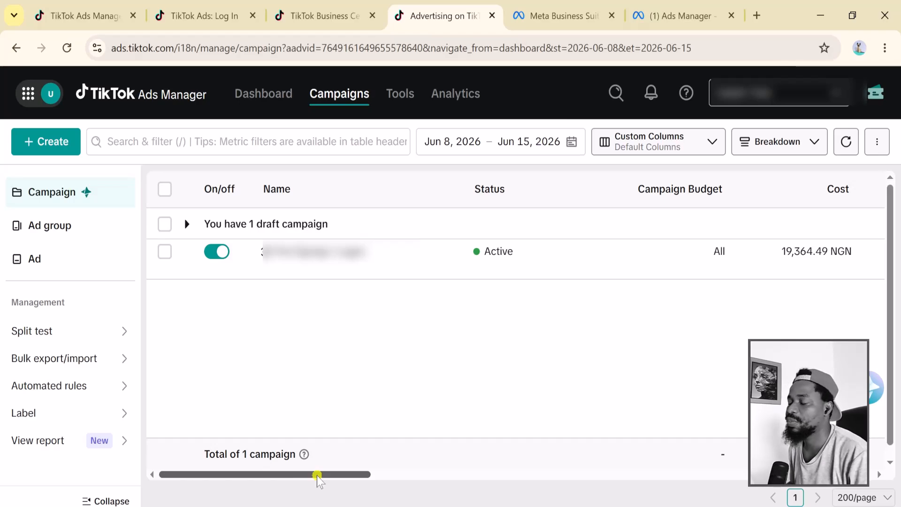
Review the active campaign's metrics in the campaign table, from cost through impressions, clicks and CTR to cost per conversion.
{"action": "left_click_drag", "start_coordinate": [333, 475], "coordinate": [416, 473]}
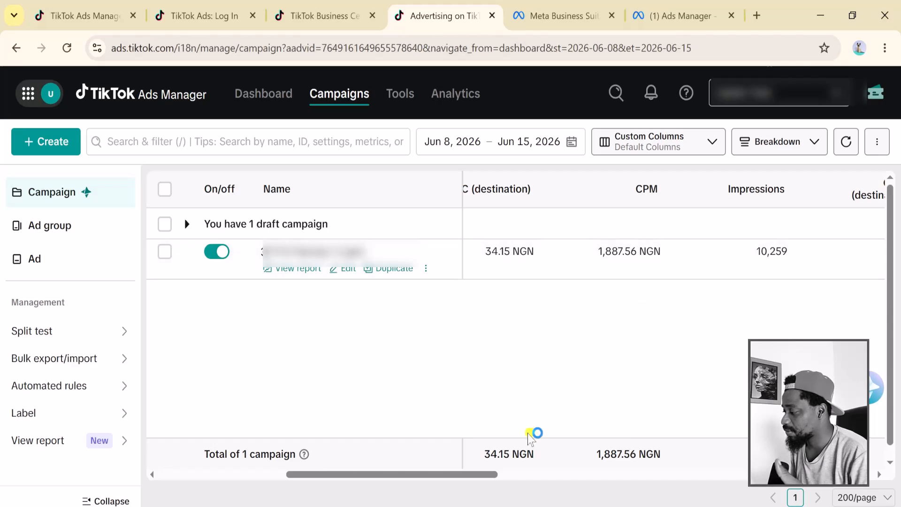
{"action": "left_click_drag", "start_coordinate": [442, 474], "coordinate": [489, 474]}
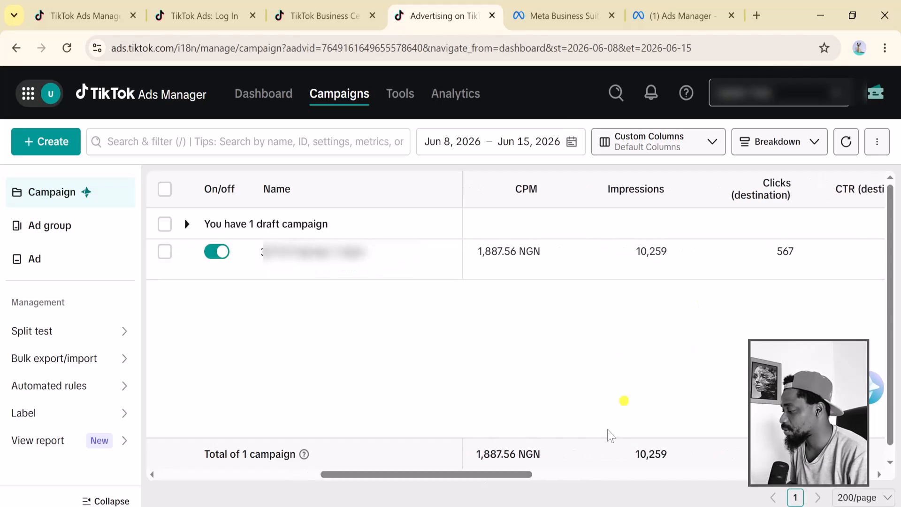
{"action": "left_click_drag", "start_coordinate": [485, 474], "coordinate": [503, 474]}
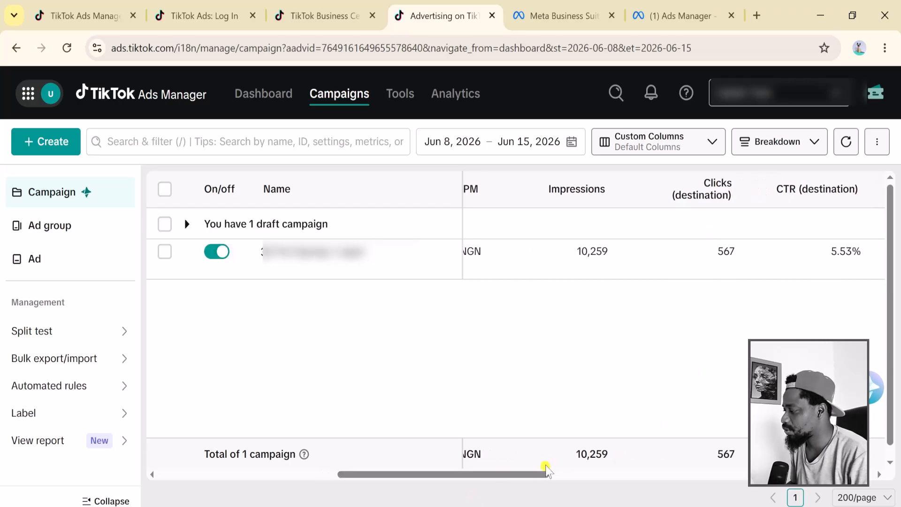
{"action": "left_click_drag", "start_coordinate": [523, 477], "coordinate": [565, 475]}
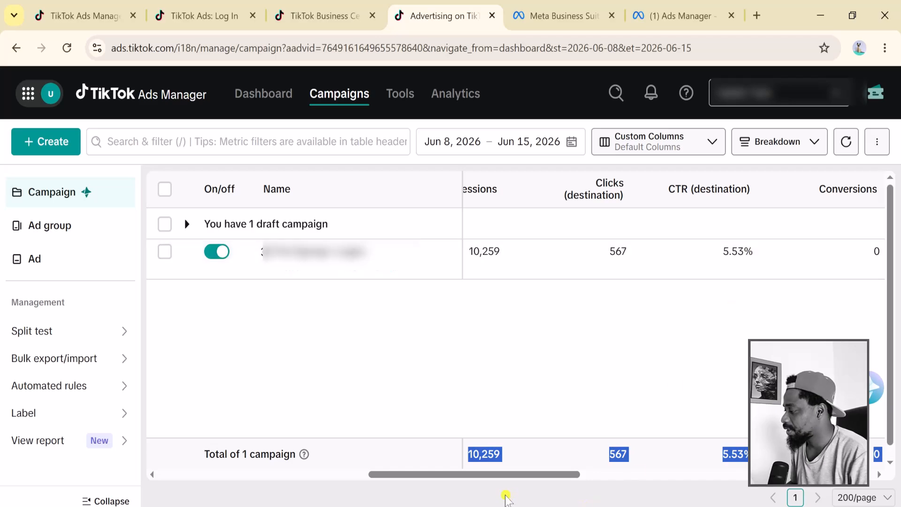
{"action": "left_click_drag", "start_coordinate": [519, 474], "coordinate": [562, 478]}
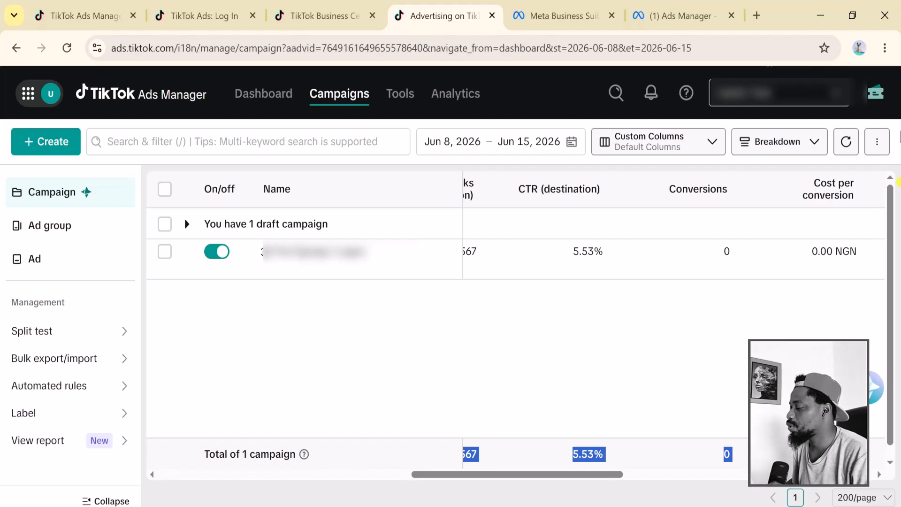
Create a new campaign with the App promotion objective, keeping the App install promotion type, and proceed to the ad group settings.
{"action": "left_click", "coordinate": [46, 147]}
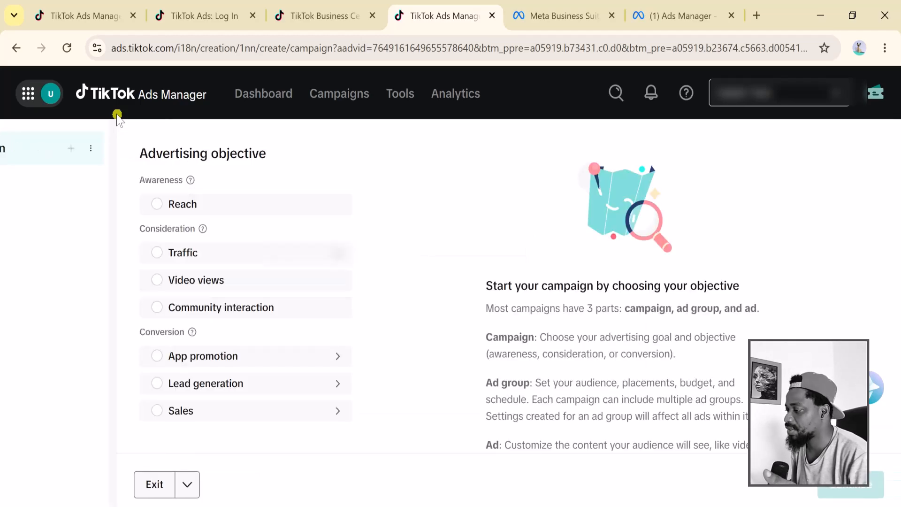
{"action": "mouse_move", "coordinate": [173, 282]}
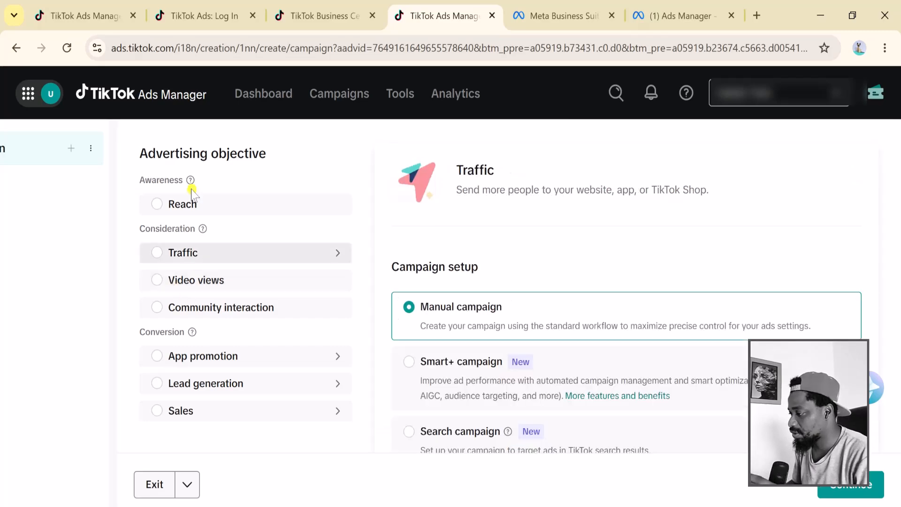
{"action": "left_click", "coordinate": [158, 358]}
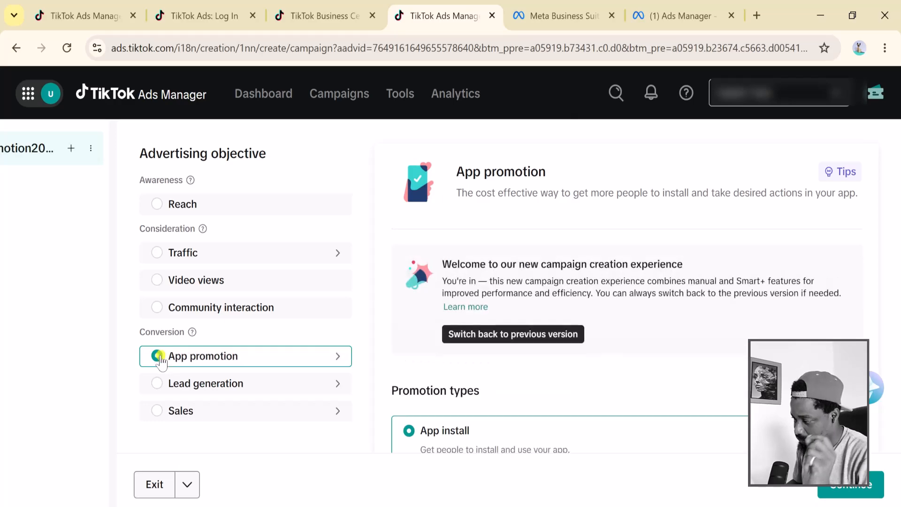
{"action": "scroll", "coordinate": [568, 366], "scroll_direction": "down", "scroll_amount": 3}
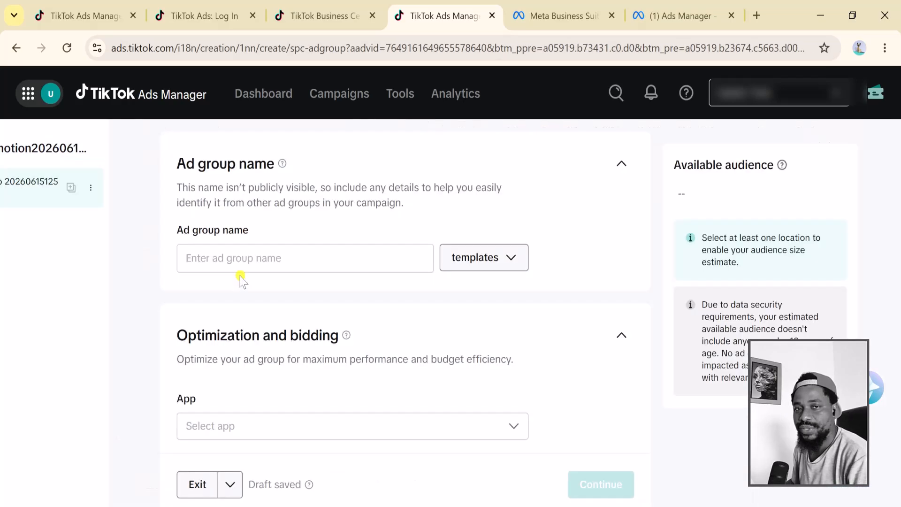
Name the ad group "app install".
{"action": "left_click", "coordinate": [239, 257]}
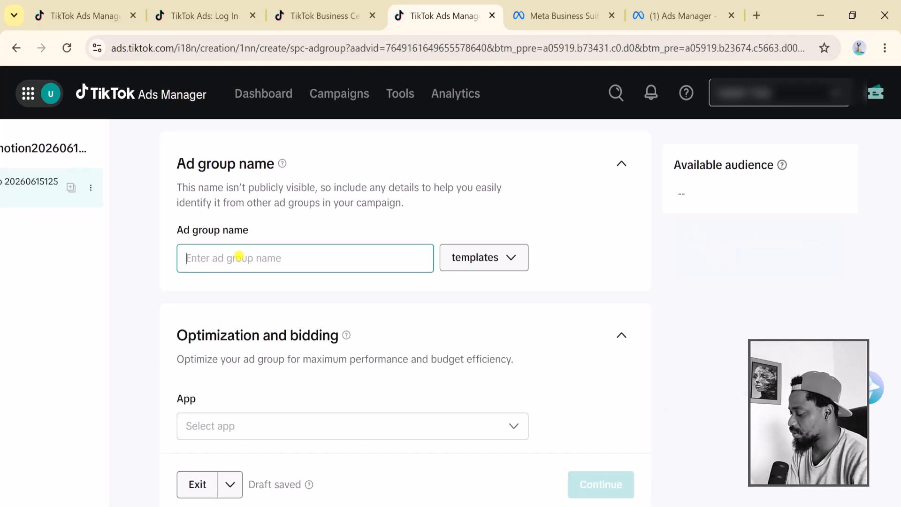
{"action": "type", "text": "app i"}
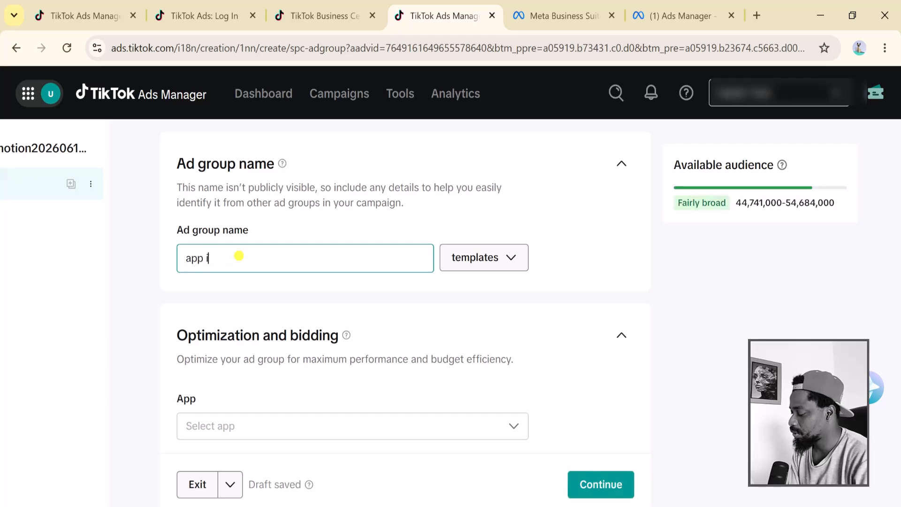
{"action": "type", "text": "nstall"}
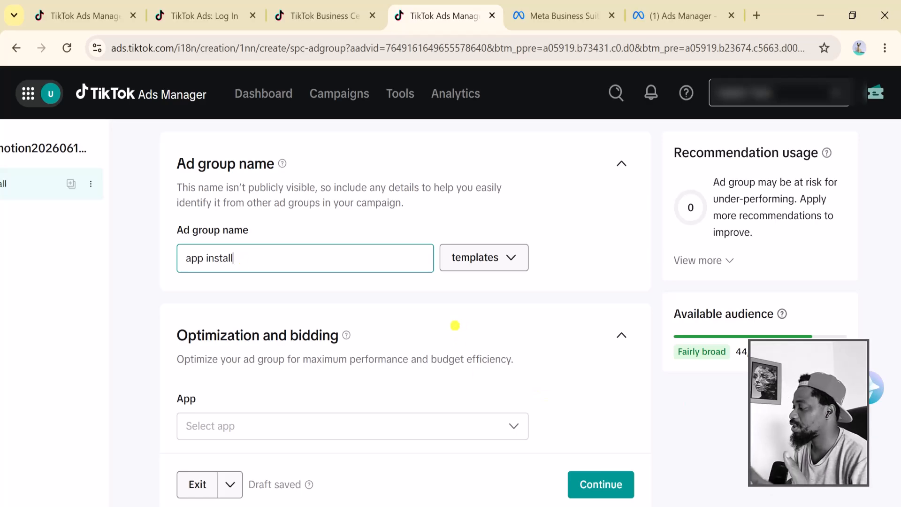
Choose CaptainTrack as the promoted app and keep Install as the optimization goal.
{"action": "scroll", "coordinate": [367, 291], "scroll_direction": "down", "scroll_amount": 3}
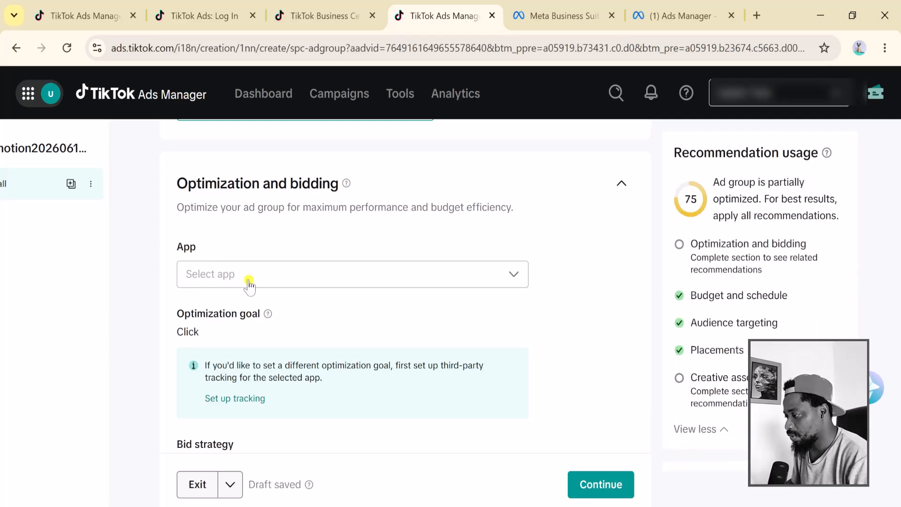
{"action": "left_click", "coordinate": [248, 282]}
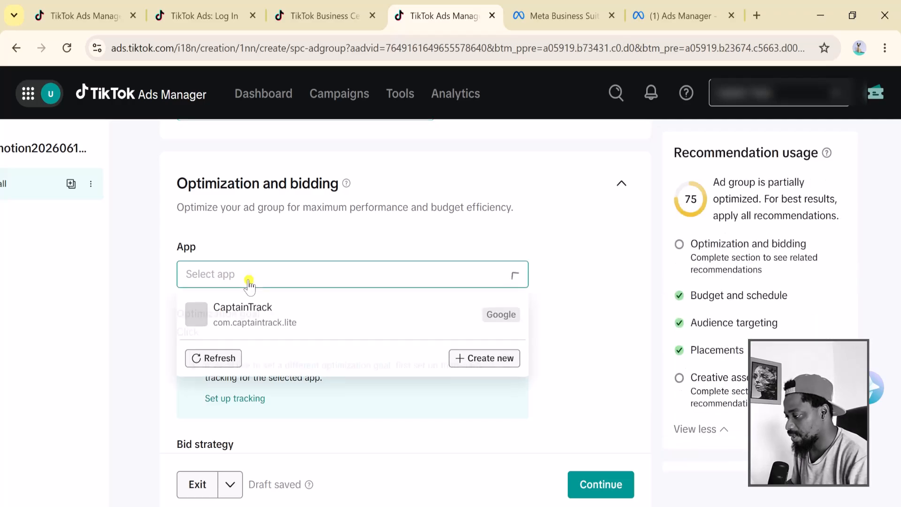
{"action": "left_click", "coordinate": [256, 320]}
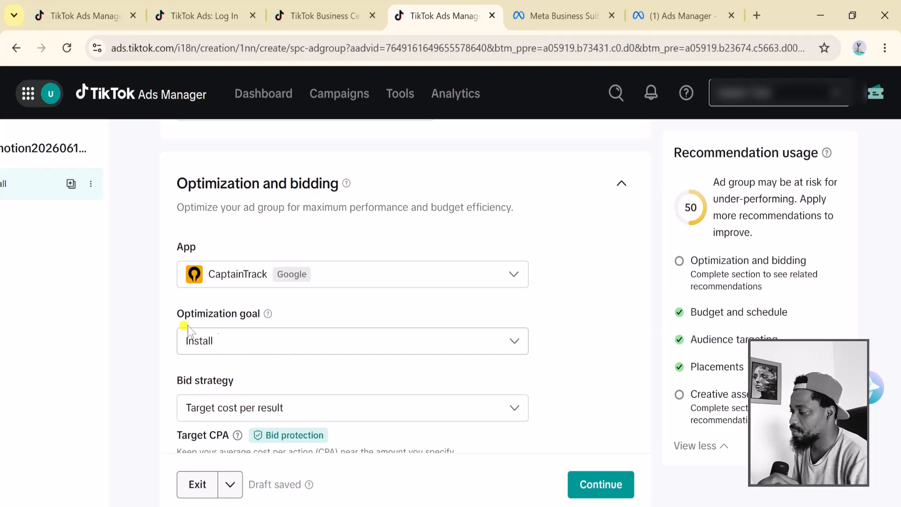
{"action": "left_click", "coordinate": [296, 347]}
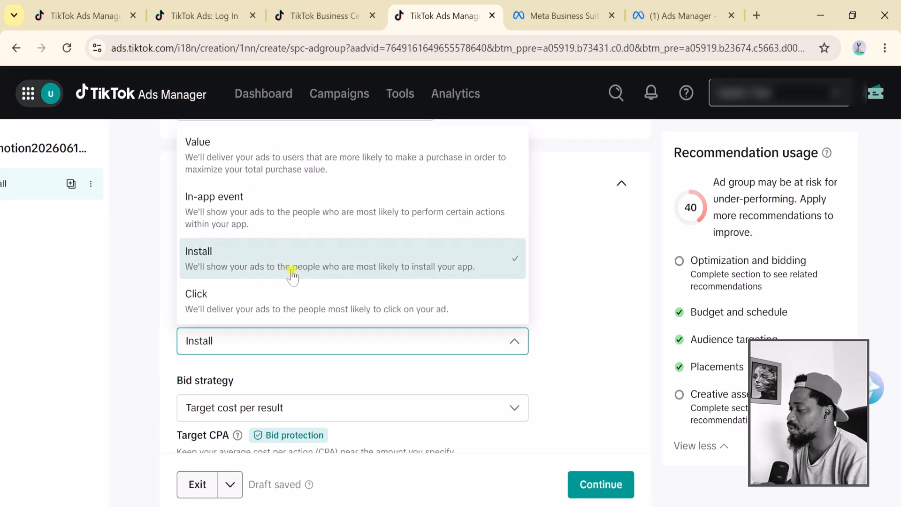
{"action": "left_click", "coordinate": [372, 271]}
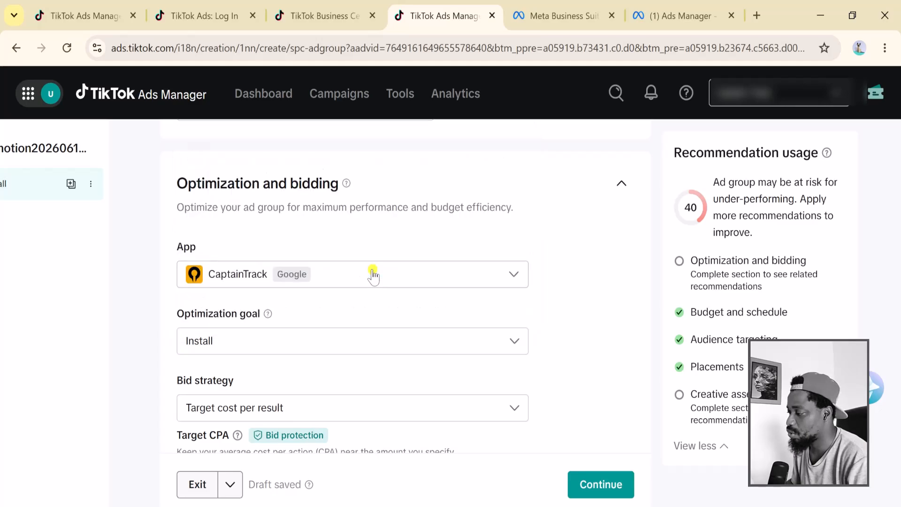
Set the ad group's bid strategy to Maximum delivery.
{"action": "scroll", "coordinate": [317, 327], "scroll_direction": "down", "scroll_amount": 3}
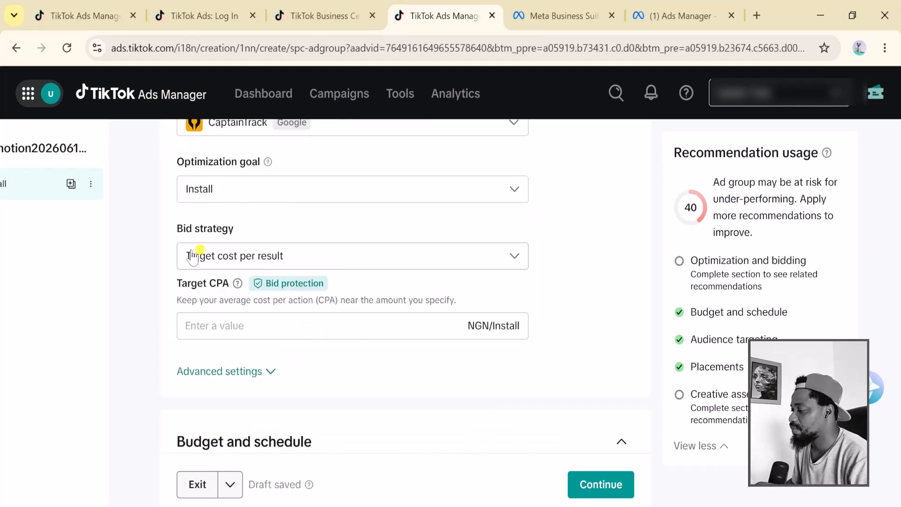
{"action": "left_click", "coordinate": [321, 257]}
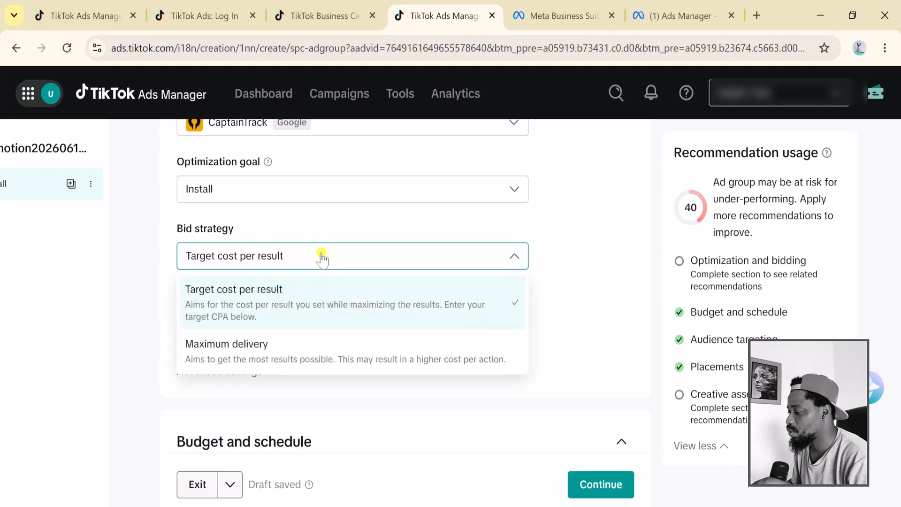
{"action": "left_click", "coordinate": [248, 364]}
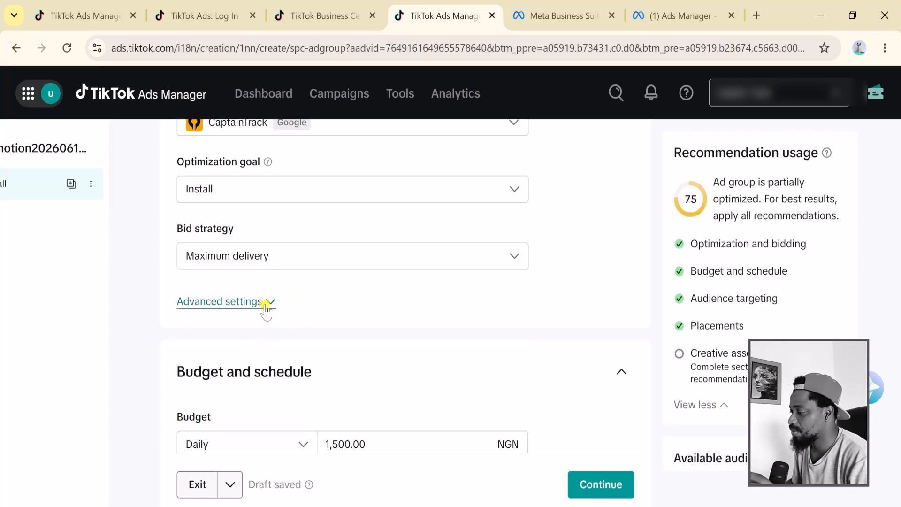
Check the advanced bidding settings for attribution windows, billing event and delivery type, then collapse them.
{"action": "scroll", "coordinate": [272, 276], "scroll_direction": "down", "scroll_amount": 2}
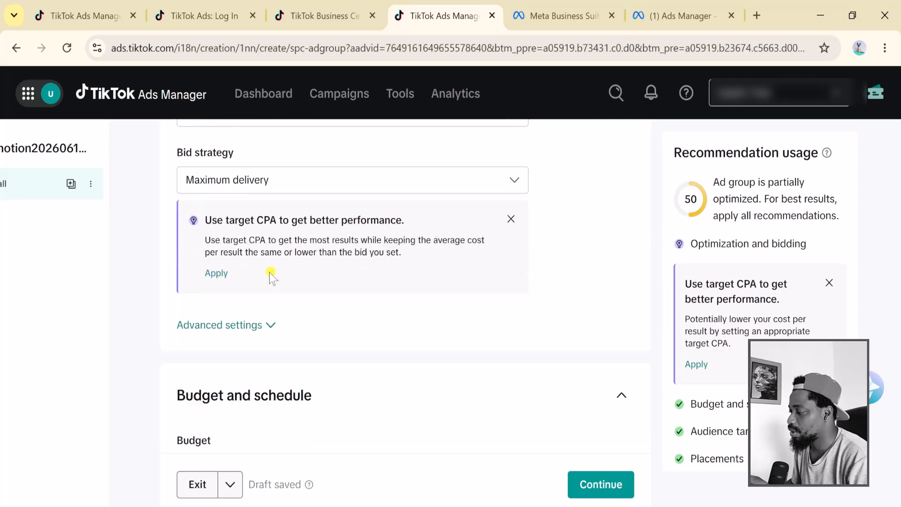
{"action": "scroll", "coordinate": [271, 276], "scroll_direction": "down", "scroll_amount": 2}
{"action": "left_click", "coordinate": [269, 250]}
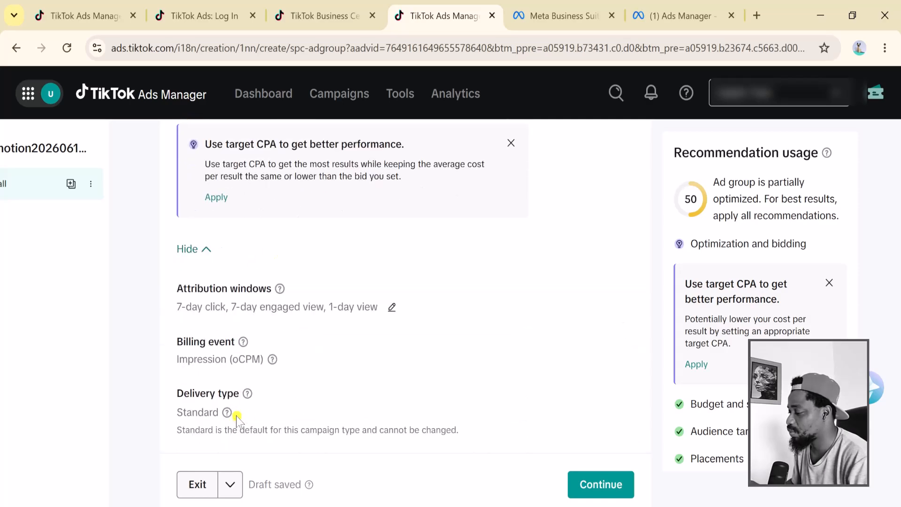
{"action": "scroll", "coordinate": [235, 289], "scroll_direction": "up", "scroll_amount": 1}
{"action": "scroll", "coordinate": [231, 285], "scroll_direction": "down", "scroll_amount": 1}
{"action": "left_click", "coordinate": [208, 250]}
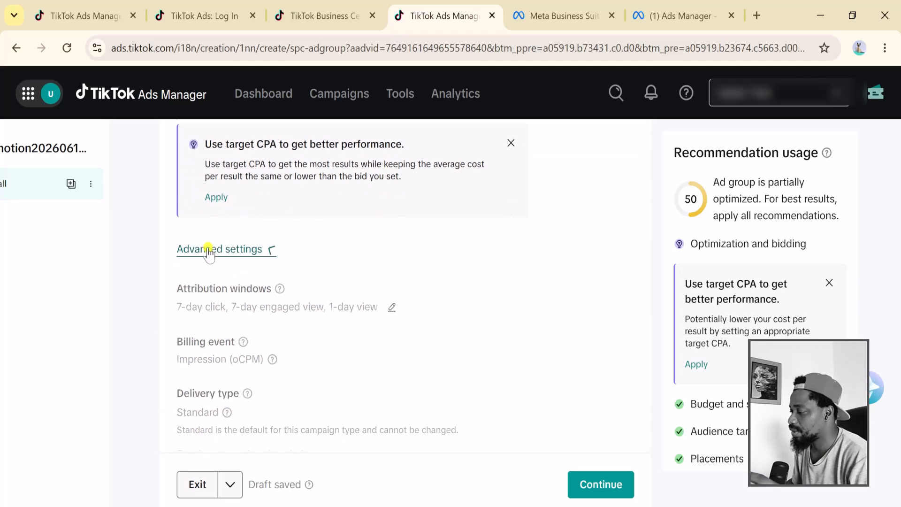
Set the ad group's daily budget to 8000 NGN.
{"action": "scroll", "coordinate": [234, 253], "scroll_direction": "down", "scroll_amount": 2}
{"action": "double_click", "coordinate": [348, 317]}
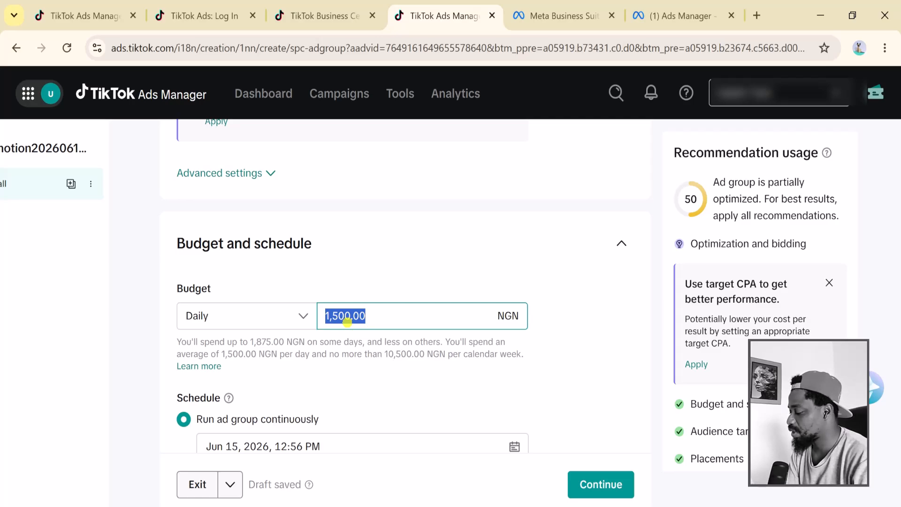
{"action": "type", "text": "8000"}
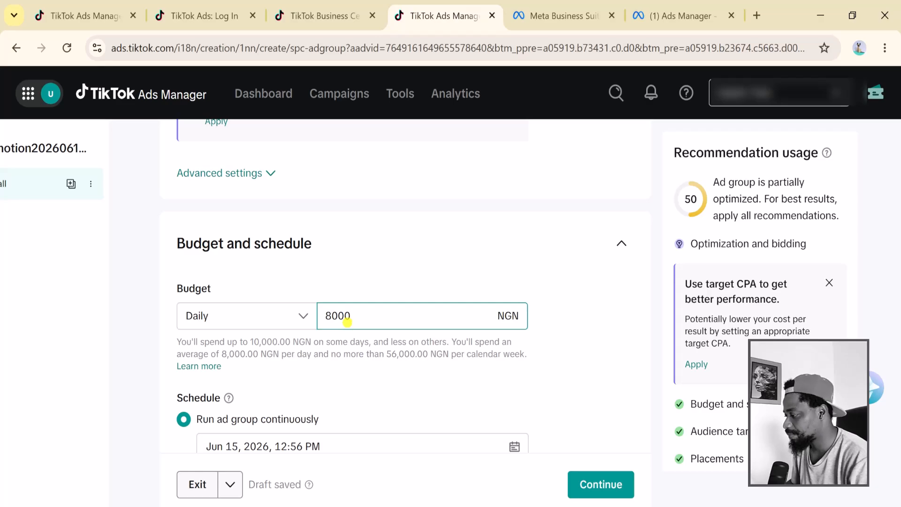
Leave the ad group running continuously and switch its audience targeting from automatic to manual.
{"action": "scroll", "coordinate": [365, 330], "scroll_direction": "down", "scroll_amount": 1}
{"action": "scroll", "coordinate": [366, 329], "scroll_direction": "down", "scroll_amount": 1}
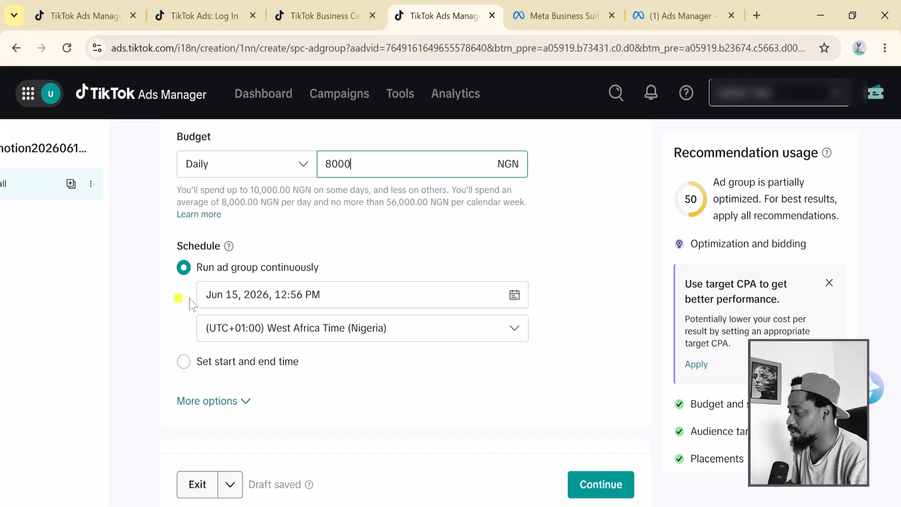
{"action": "scroll", "coordinate": [278, 311], "scroll_direction": "down", "scroll_amount": 1}
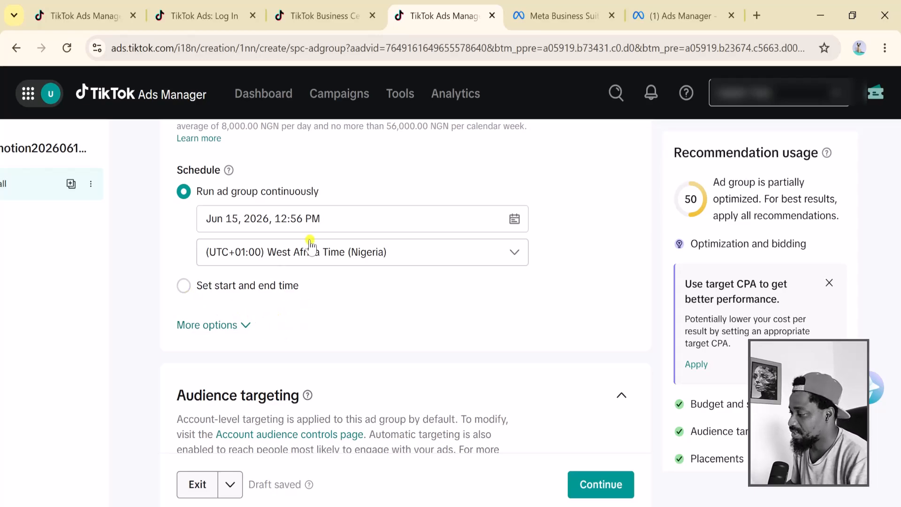
{"action": "scroll", "coordinate": [361, 289], "scroll_direction": "down", "scroll_amount": 5}
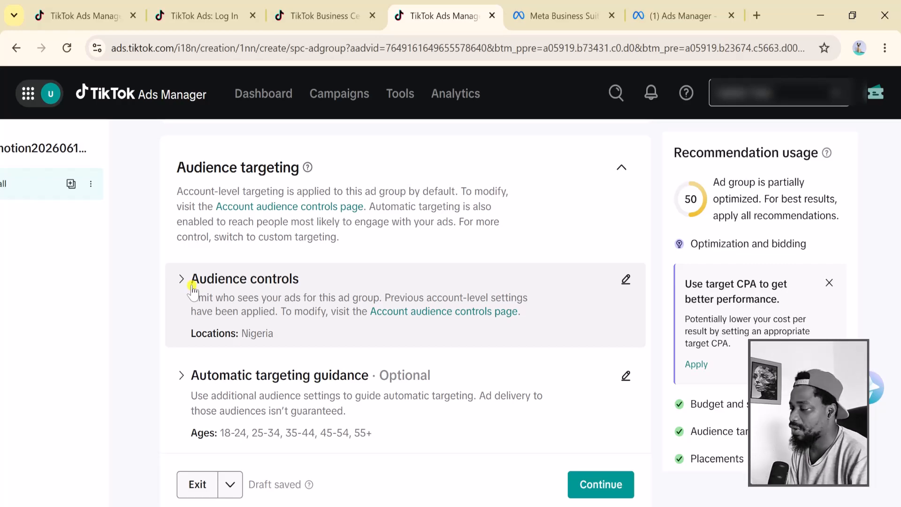
{"action": "scroll", "coordinate": [192, 289], "scroll_direction": "down", "scroll_amount": 3}
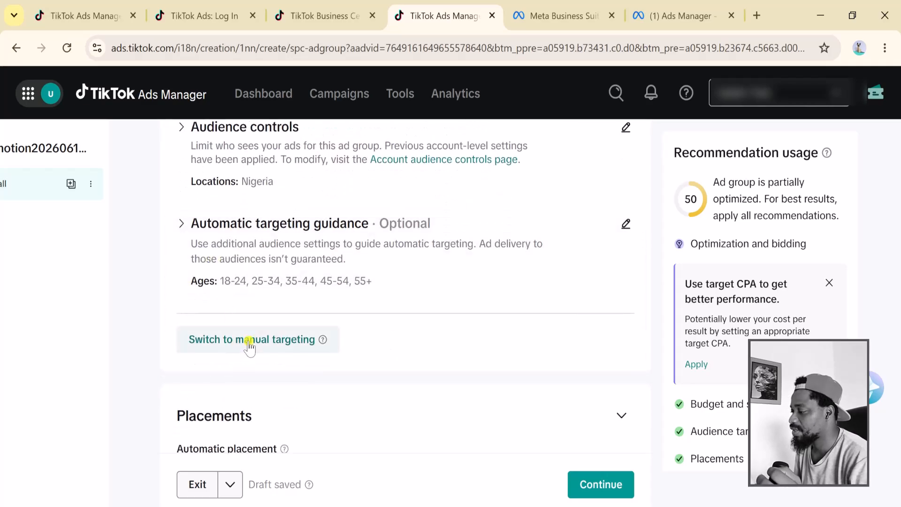
{"action": "left_click", "coordinate": [247, 343]}
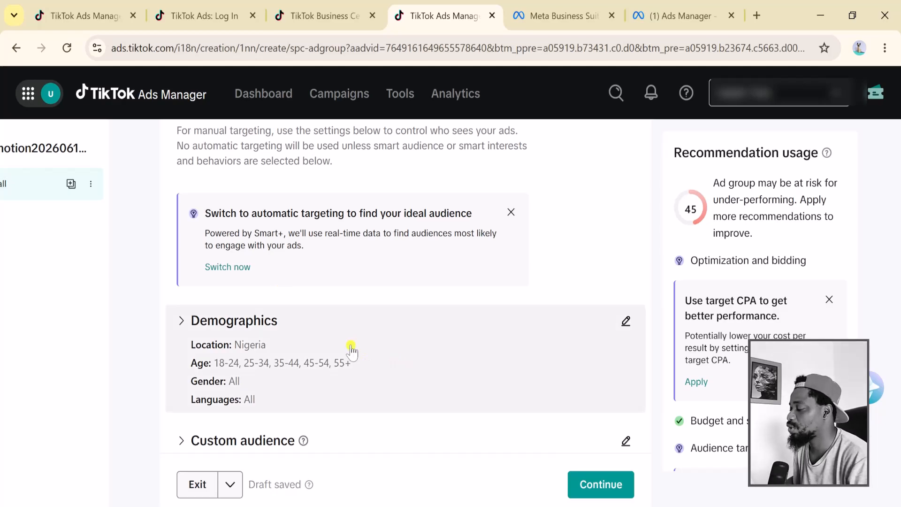
Try to replace Nigeria with Lagos as the target location in the ad group's demographics.
{"action": "left_click", "coordinate": [626, 322]}
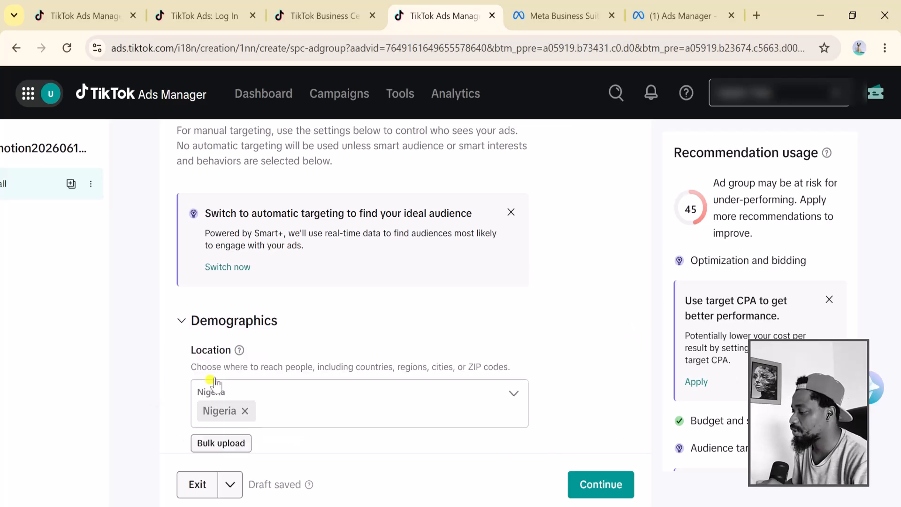
{"action": "scroll", "coordinate": [225, 383], "scroll_direction": "down", "scroll_amount": 2}
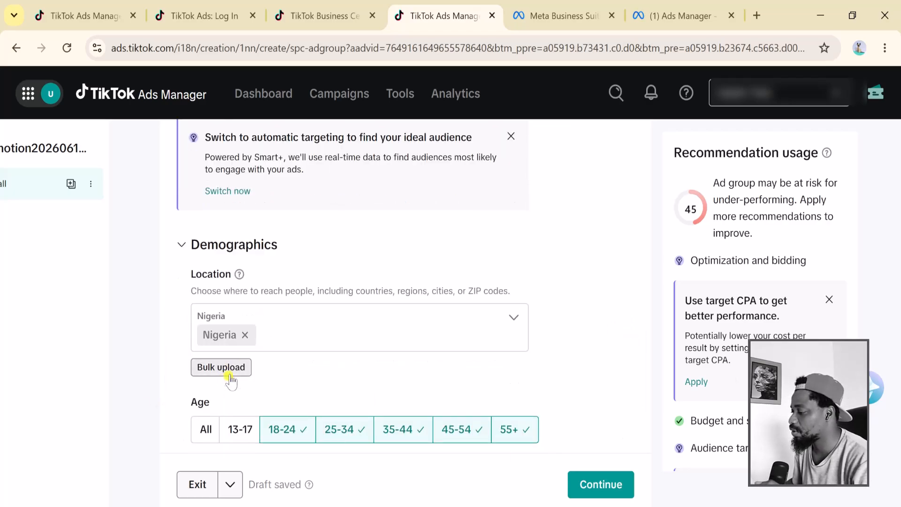
{"action": "left_click", "coordinate": [278, 338]}
{"action": "key", "text": "BackSpace"}
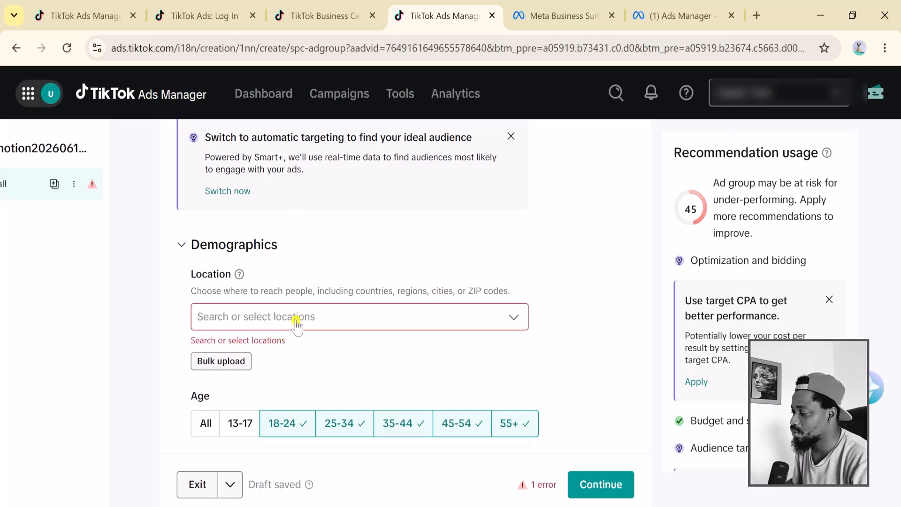
{"action": "left_click", "coordinate": [295, 322]}
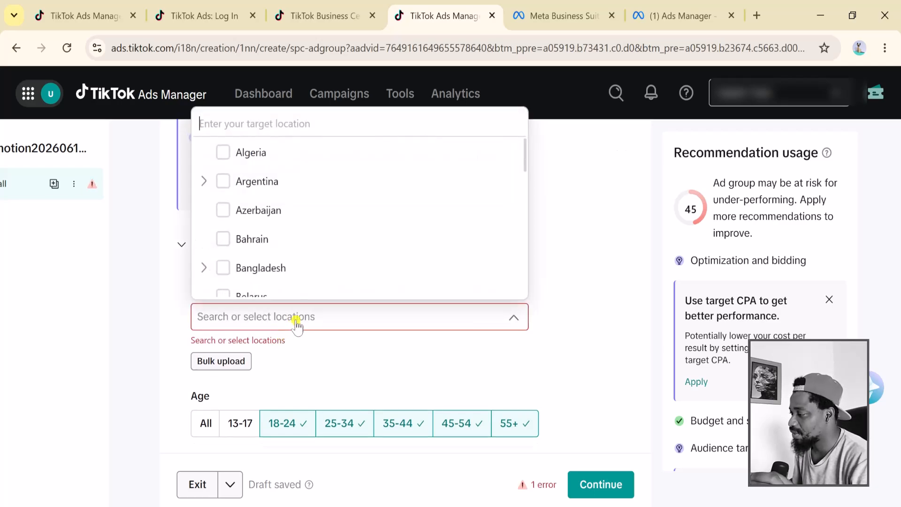
{"action": "type", "text": "la"}
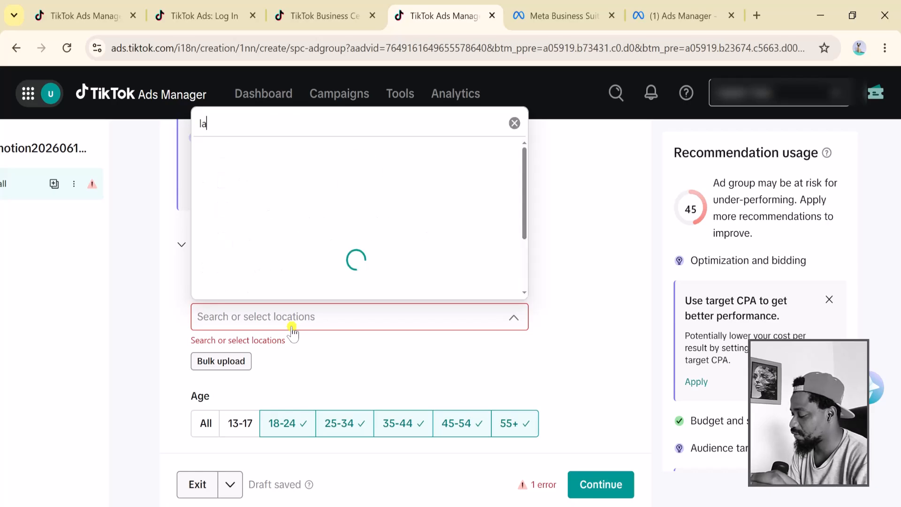
{"action": "type", "text": "gos"}
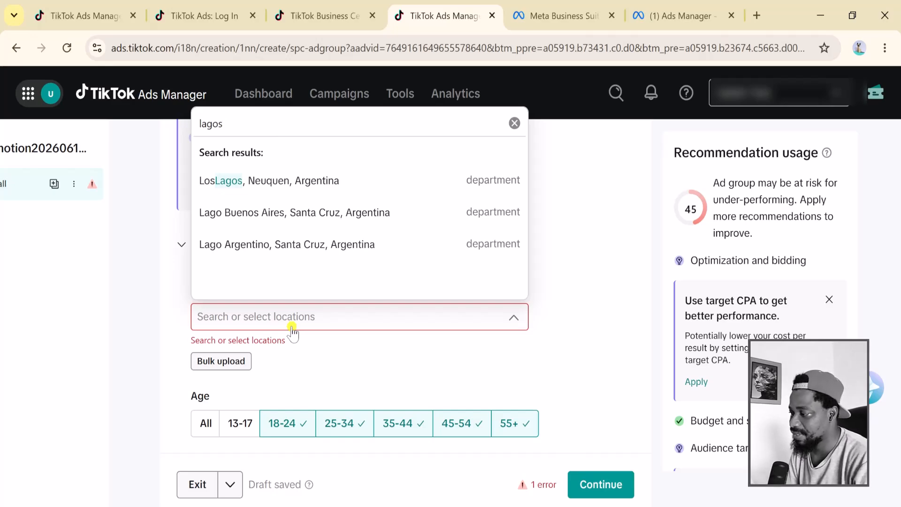
{"action": "key", "text": "BackSpace"}
{"action": "key", "text": "BackSpace"}
{"action": "key", "text": "BackSpace"}
{"action": "key", "text": "BackSpace"}
{"action": "key", "text": "BackSpace"}
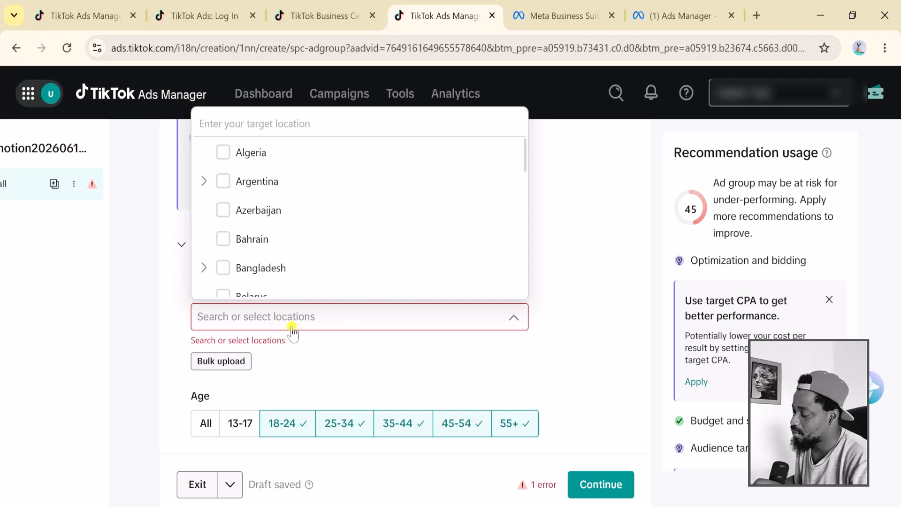
Select Nigeria from the country list as the ad group's target location.
{"action": "scroll", "coordinate": [268, 264], "scroll_direction": "down", "scroll_amount": 3}
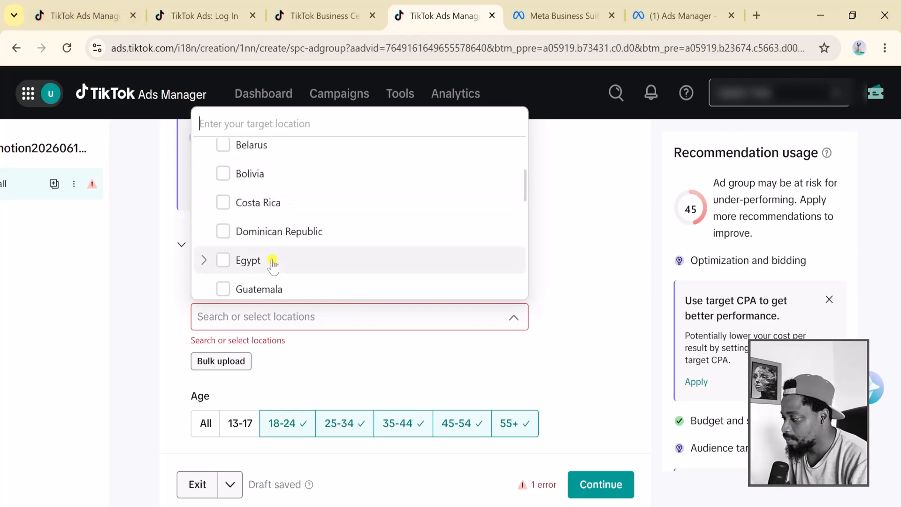
{"action": "scroll", "coordinate": [273, 249], "scroll_direction": "down", "scroll_amount": 5}
{"action": "scroll", "coordinate": [273, 251], "scroll_direction": "down", "scroll_amount": 4}
{"action": "scroll", "coordinate": [271, 253], "scroll_direction": "up", "scroll_amount": 2}
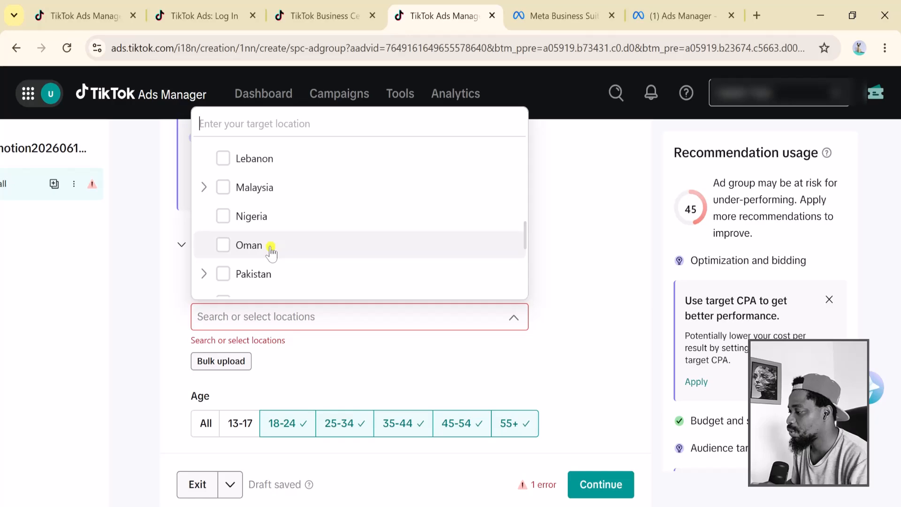
{"action": "left_click", "coordinate": [224, 216]}
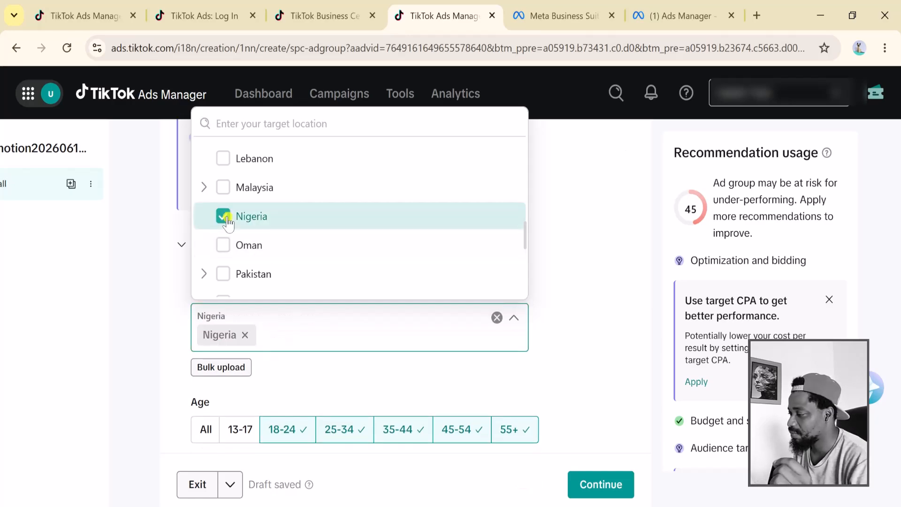
{"action": "left_click", "coordinate": [344, 329]}
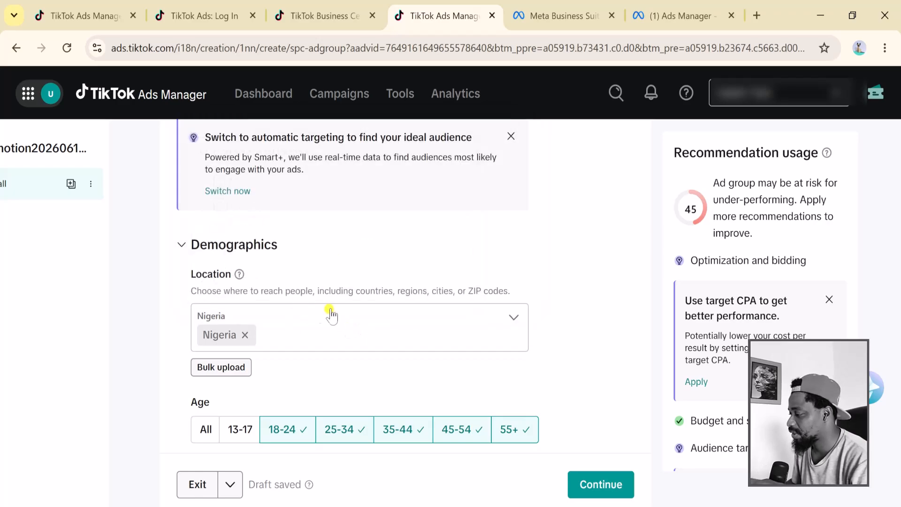
Try the High spending power option for the audience, and return spending power to All.
{"action": "scroll", "coordinate": [410, 316], "scroll_direction": "down", "scroll_amount": 10}
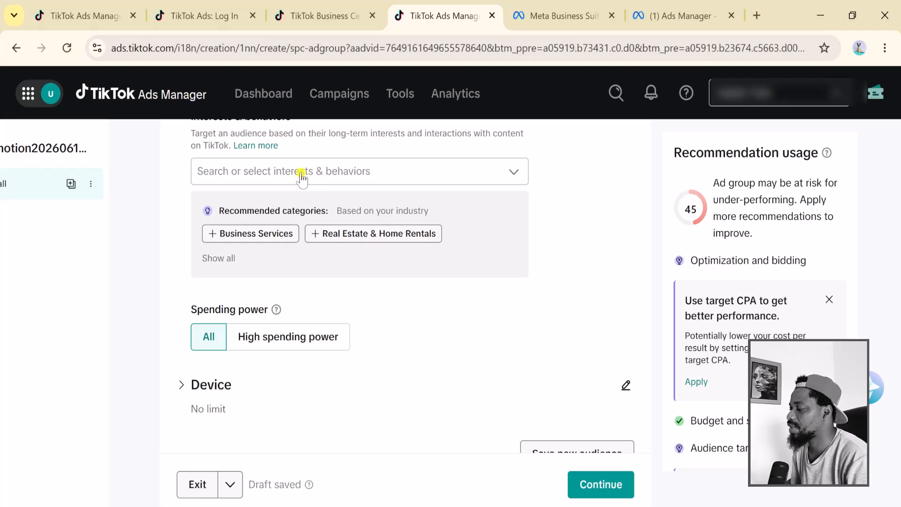
{"action": "scroll", "coordinate": [300, 178], "scroll_direction": "down", "scroll_amount": 2}
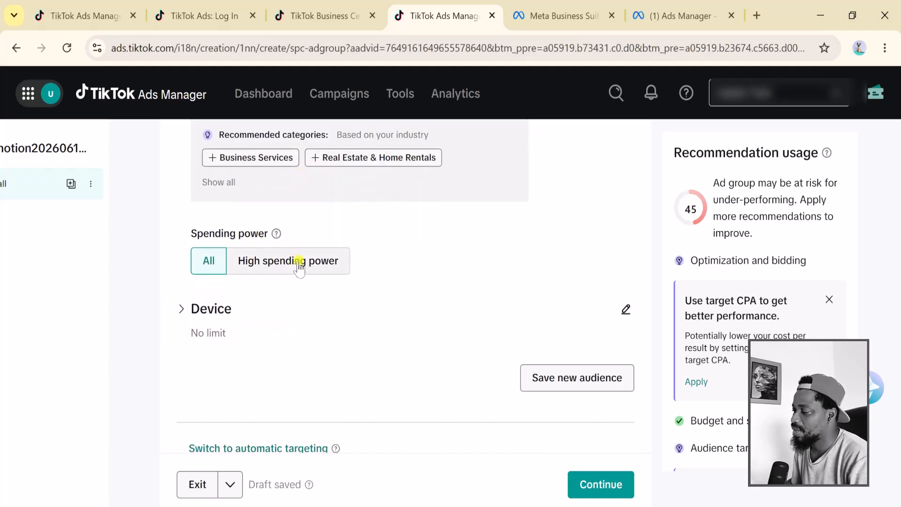
{"action": "left_click", "coordinate": [263, 265]}
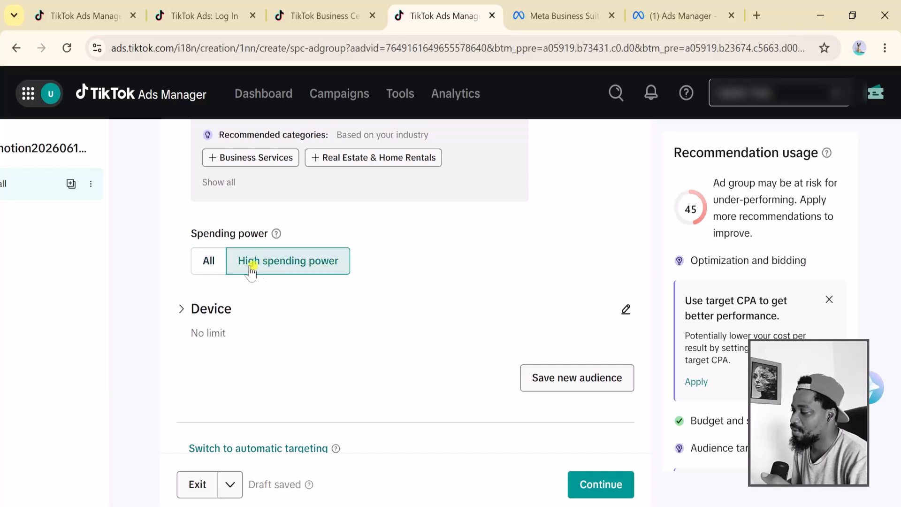
{"action": "left_click", "coordinate": [209, 272]}
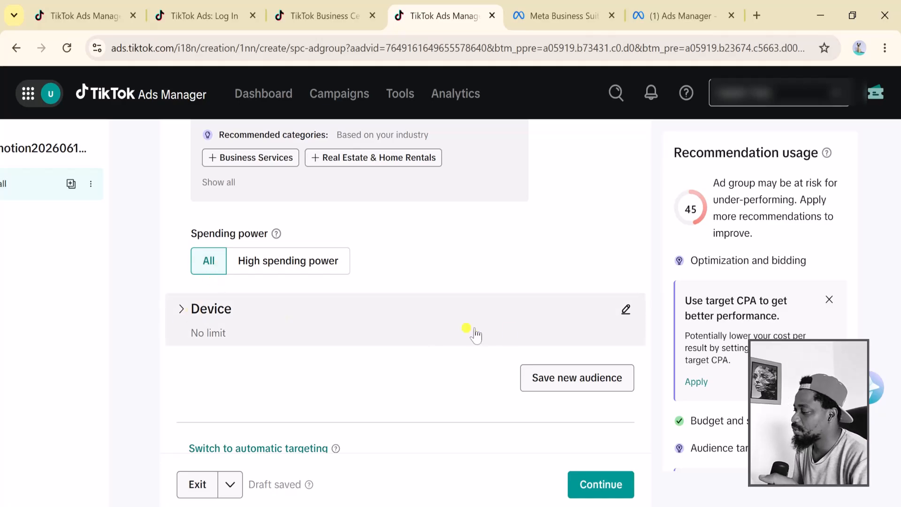
Expand the device targeting settings and look through the available OS versions, leaving them at All.
{"action": "left_click", "coordinate": [624, 312]}
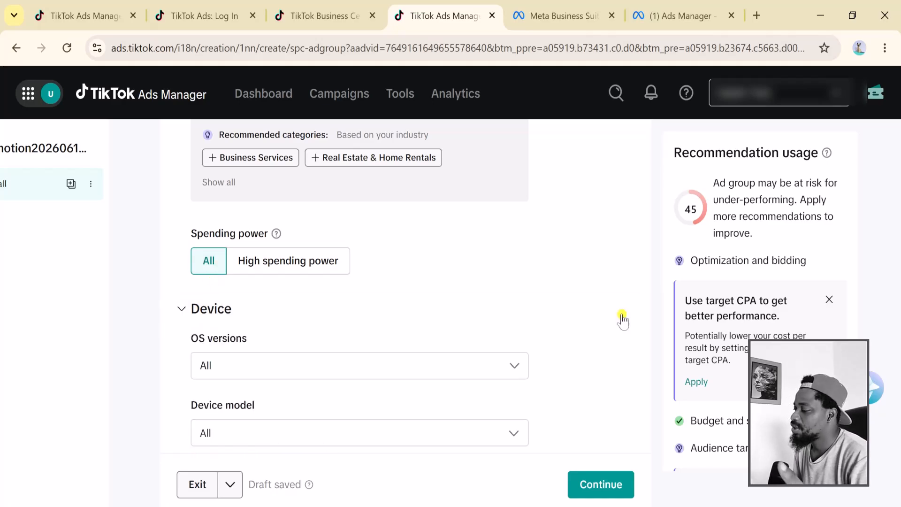
{"action": "scroll", "coordinate": [324, 365], "scroll_direction": "down", "scroll_amount": 2}
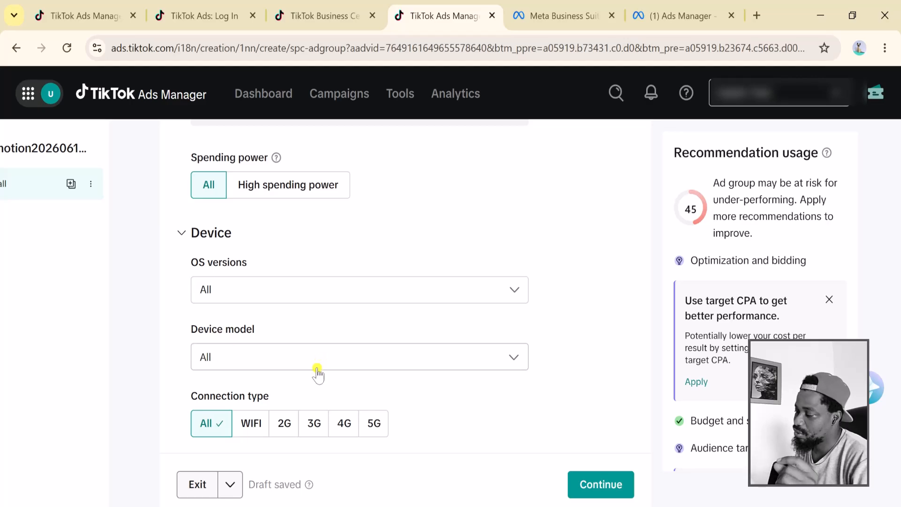
{"action": "left_click", "coordinate": [295, 290]}
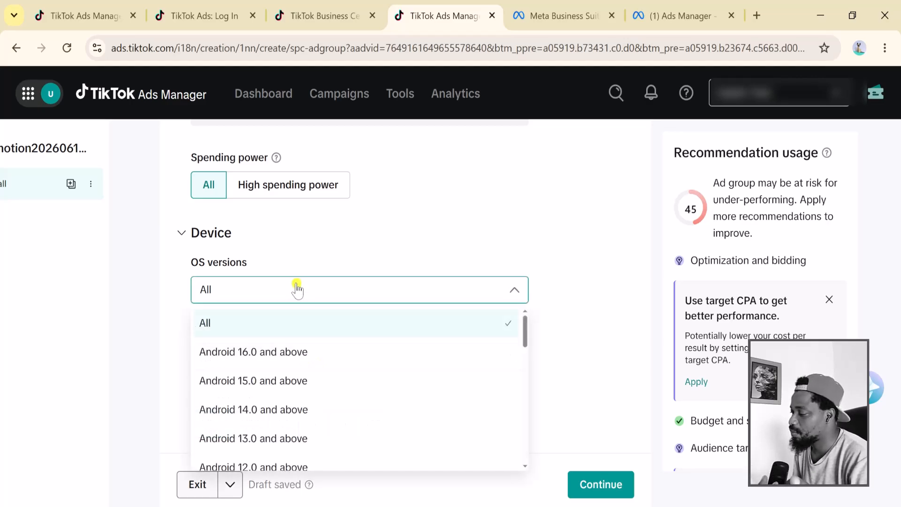
{"action": "scroll", "coordinate": [276, 361], "scroll_direction": "down", "scroll_amount": 6}
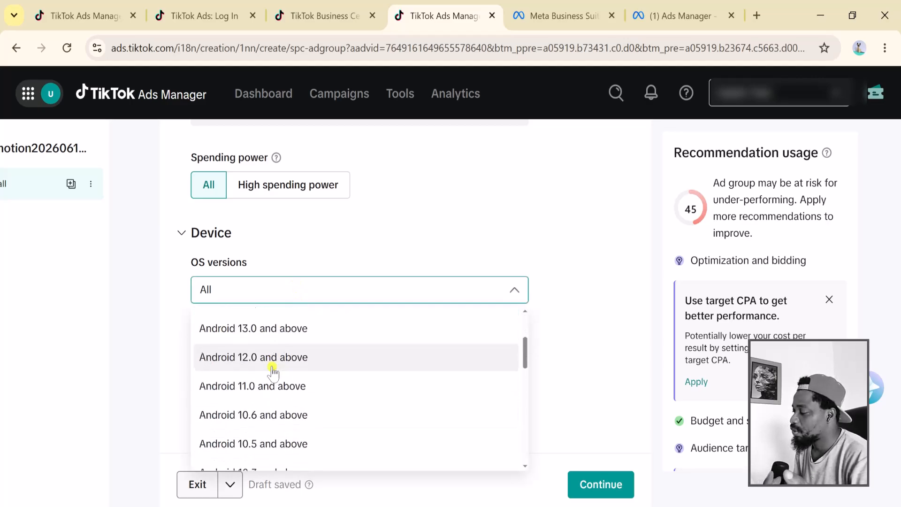
{"action": "scroll", "coordinate": [271, 373], "scroll_direction": "down", "scroll_amount": 6}
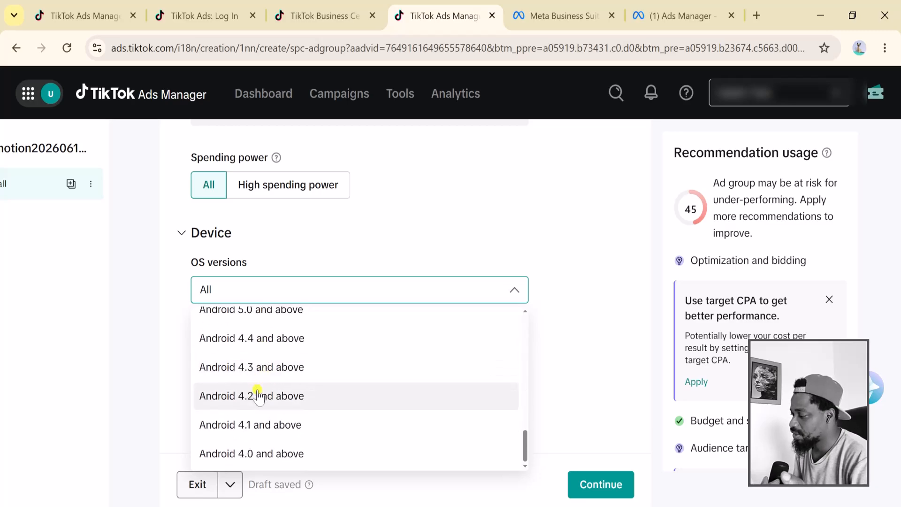
{"action": "scroll", "coordinate": [277, 394], "scroll_direction": "up", "scroll_amount": 12}
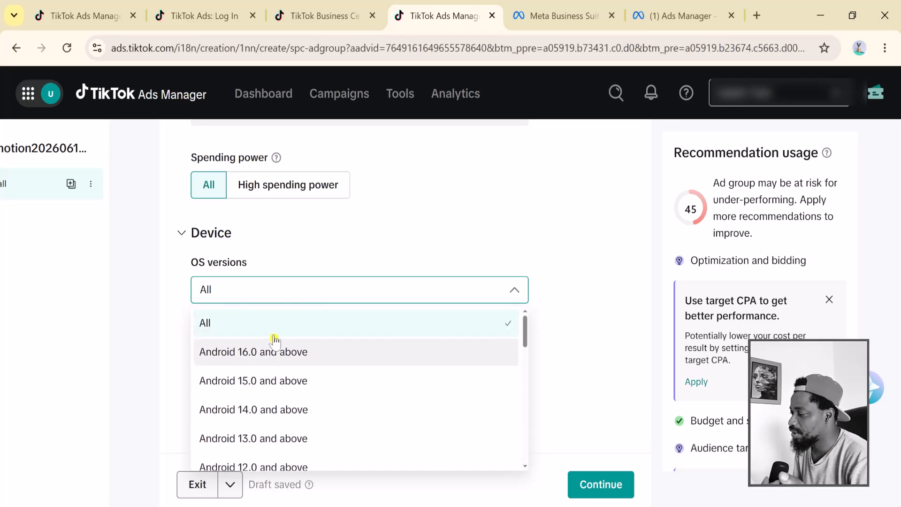
{"action": "left_click", "coordinate": [249, 290]}
Look through the phone brands offered for device model targeting, leaving the selection at All.
{"action": "scroll", "coordinate": [258, 305], "scroll_direction": "down", "scroll_amount": 3}
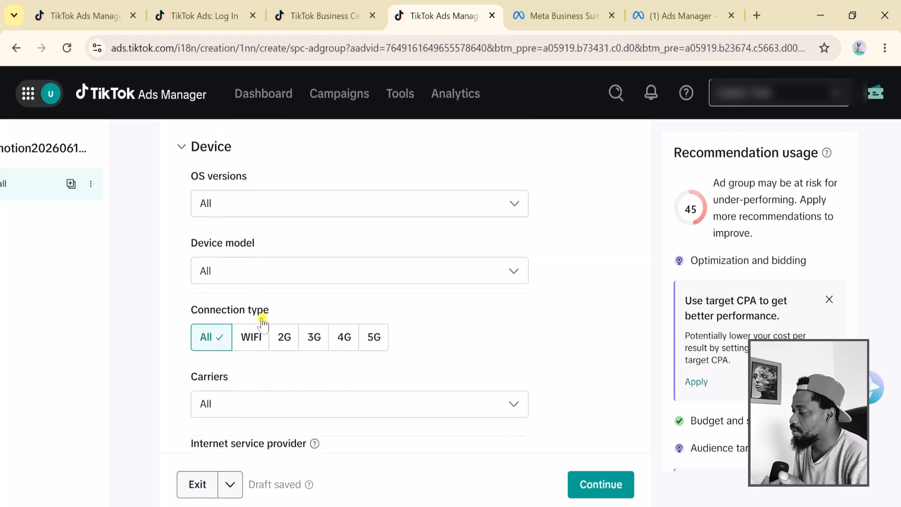
{"action": "left_click", "coordinate": [254, 217]}
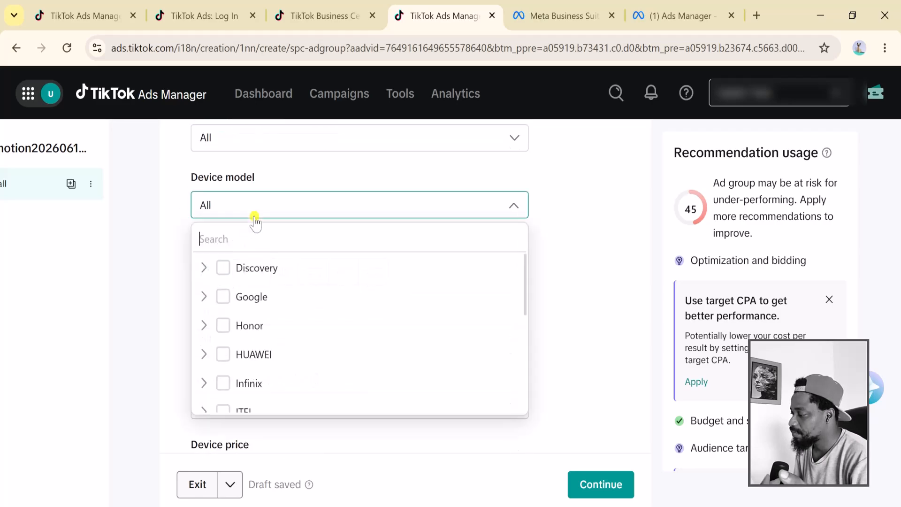
{"action": "scroll", "coordinate": [277, 318], "scroll_direction": "down", "scroll_amount": 3}
{"action": "scroll", "coordinate": [277, 323], "scroll_direction": "down", "scroll_amount": 3}
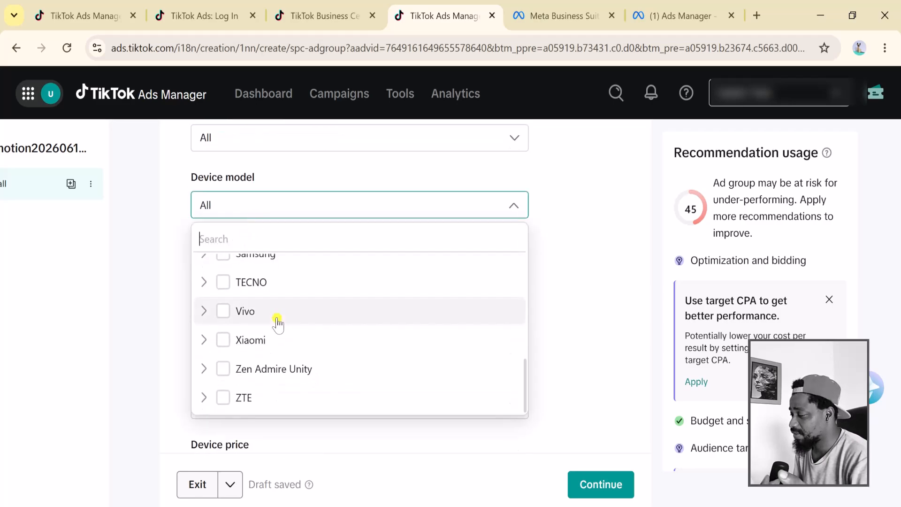
{"action": "scroll", "coordinate": [276, 317], "scroll_direction": "up", "scroll_amount": 6}
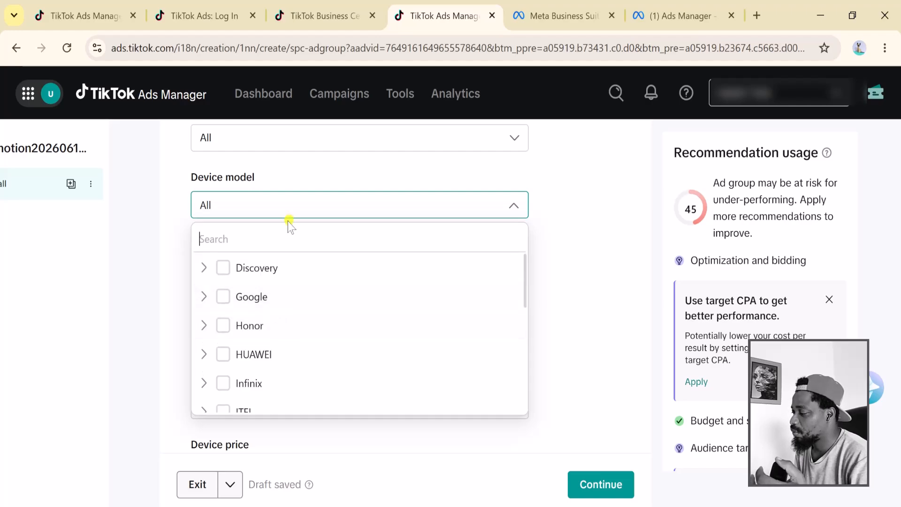
{"action": "scroll", "coordinate": [271, 298], "scroll_direction": "down", "scroll_amount": 6}
{"action": "scroll", "coordinate": [272, 298], "scroll_direction": "up", "scroll_amount": 6}
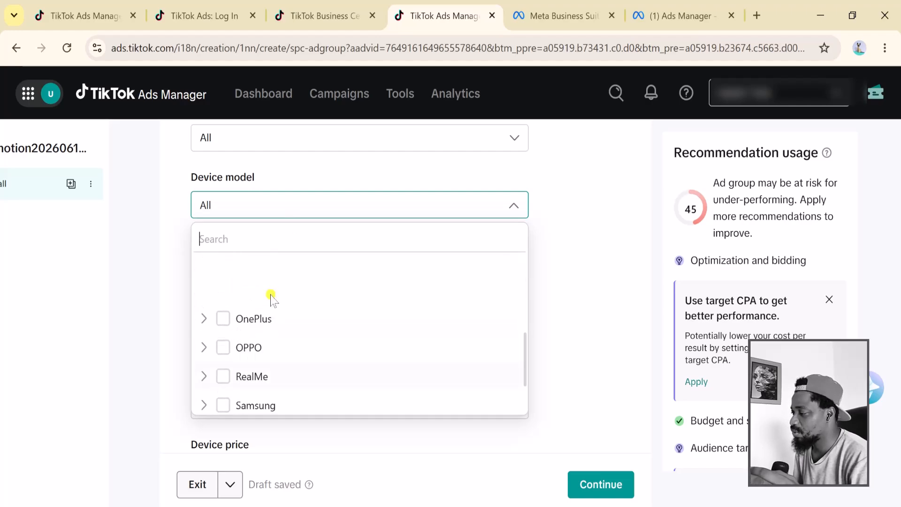
{"action": "left_click", "coordinate": [245, 229]}
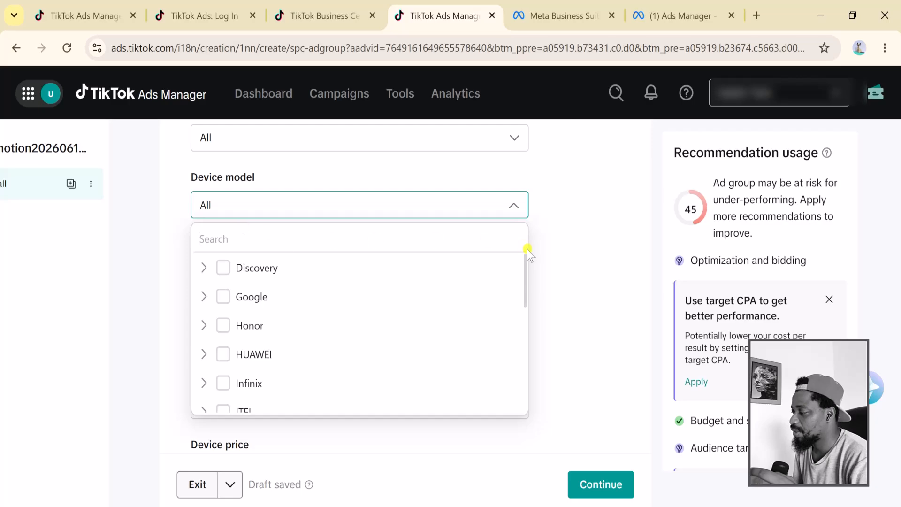
{"action": "left_click", "coordinate": [564, 253]}
Check the carrier and internet service provider options for device targeting, leaving both at All.
{"action": "scroll", "coordinate": [310, 322], "scroll_direction": "down", "scroll_amount": 2}
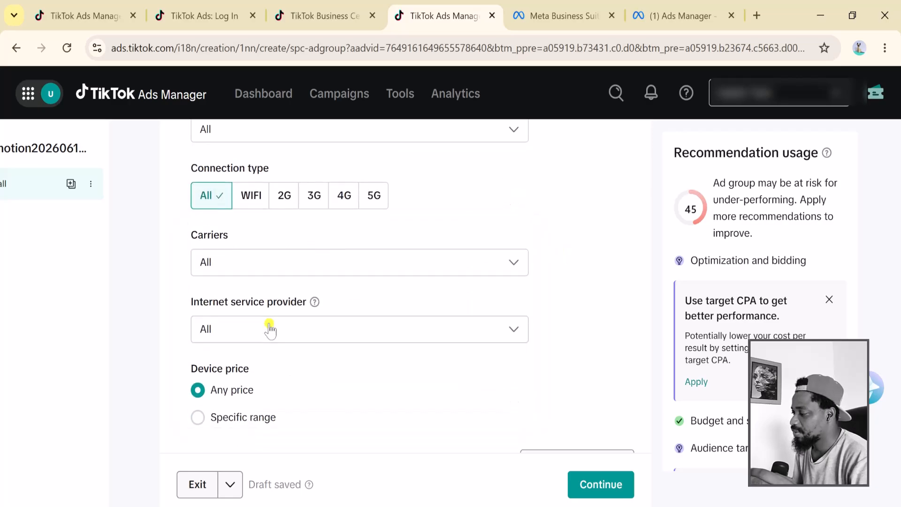
{"action": "left_click", "coordinate": [331, 268]}
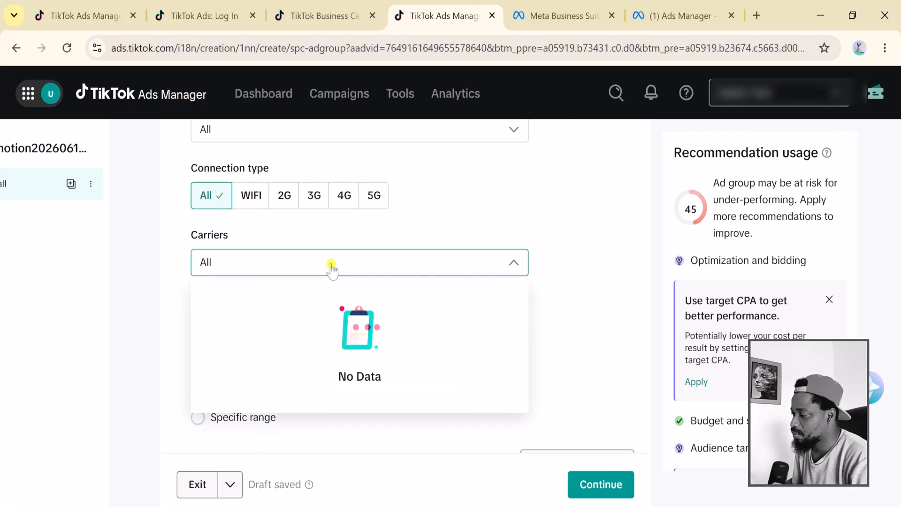
{"action": "left_click", "coordinate": [332, 266]}
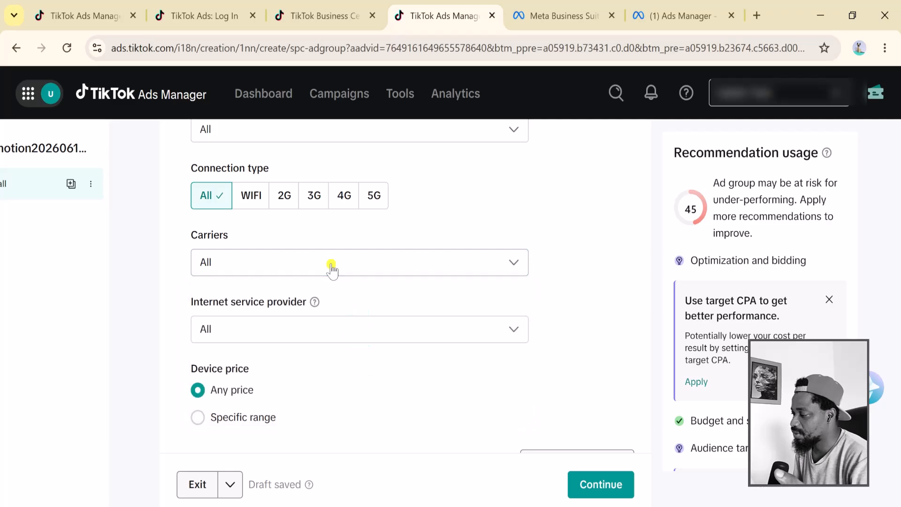
{"action": "left_click", "coordinate": [290, 328]}
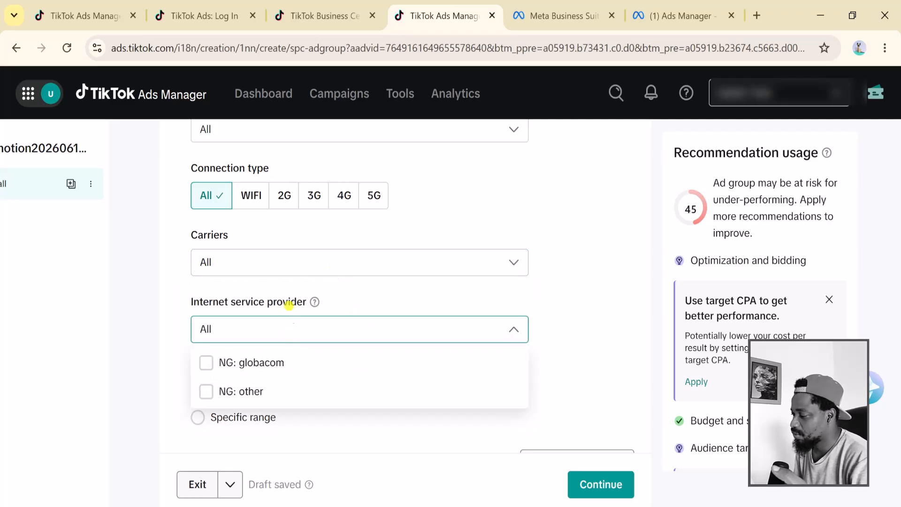
{"action": "left_click", "coordinate": [296, 329]}
Review the device price options, and expand the ad group's placement settings.
{"action": "scroll", "coordinate": [293, 351], "scroll_direction": "down", "scroll_amount": 2}
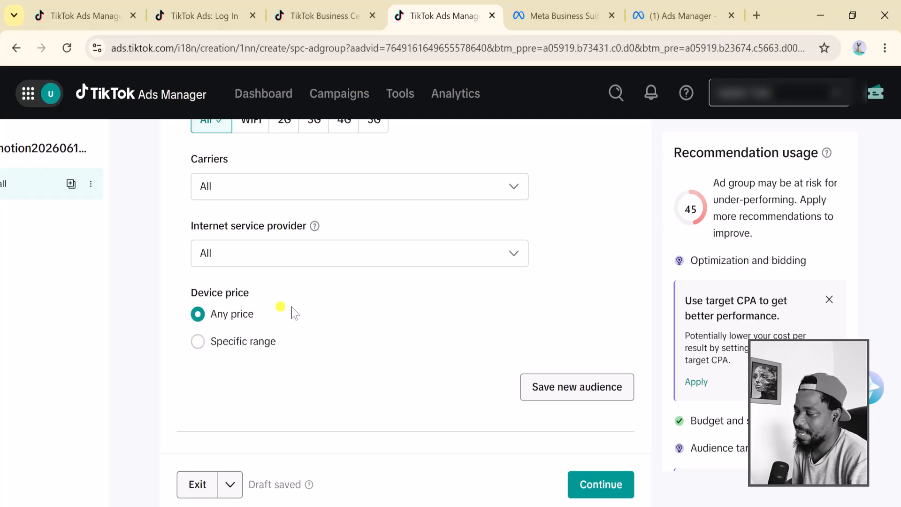
{"action": "scroll", "coordinate": [323, 301], "scroll_direction": "down", "scroll_amount": 2}
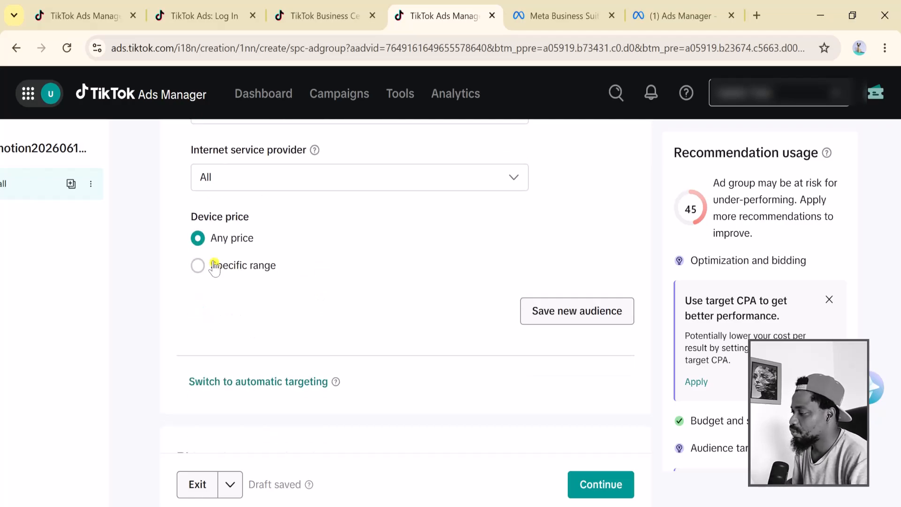
{"action": "scroll", "coordinate": [298, 249], "scroll_direction": "down", "scroll_amount": 3}
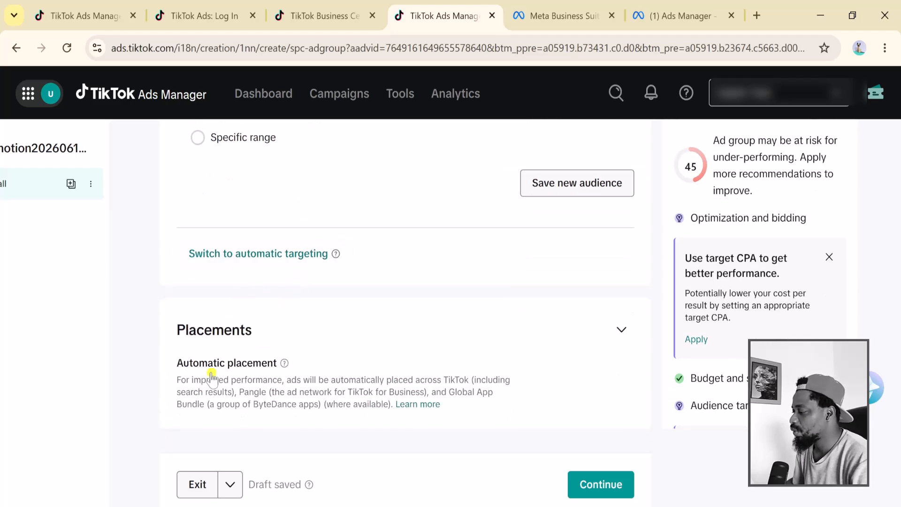
{"action": "left_click", "coordinate": [621, 329]}
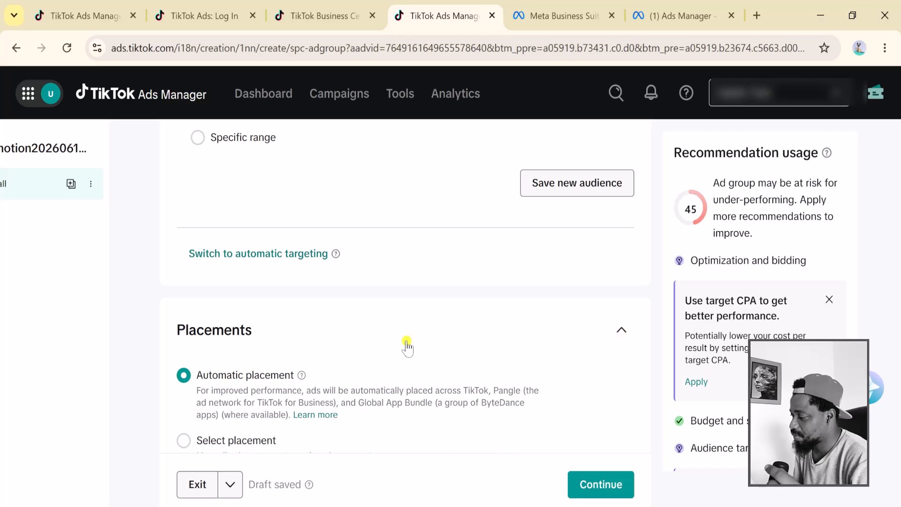
Switch the ad group to manually selected placements and exclude Pangle and Global App Bundle, keeping only TikTok.
{"action": "scroll", "coordinate": [406, 345], "scroll_direction": "down", "scroll_amount": 3}
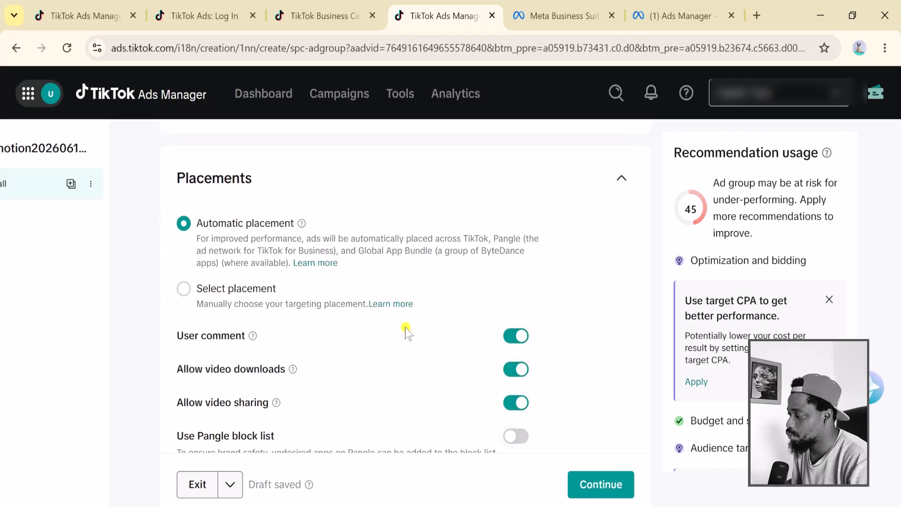
{"action": "left_click", "coordinate": [185, 290]}
{"action": "scroll", "coordinate": [295, 313], "scroll_direction": "down", "scroll_amount": 2}
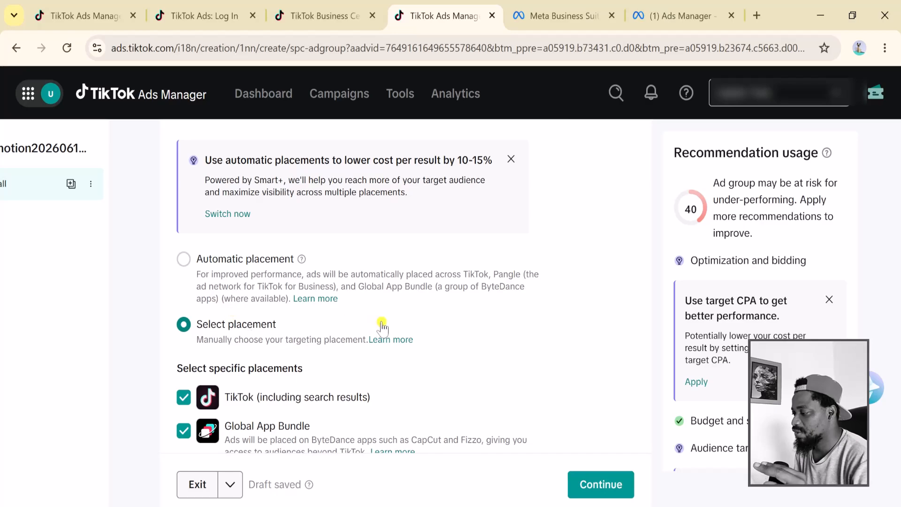
{"action": "scroll", "coordinate": [383, 327], "scroll_direction": "down", "scroll_amount": 2}
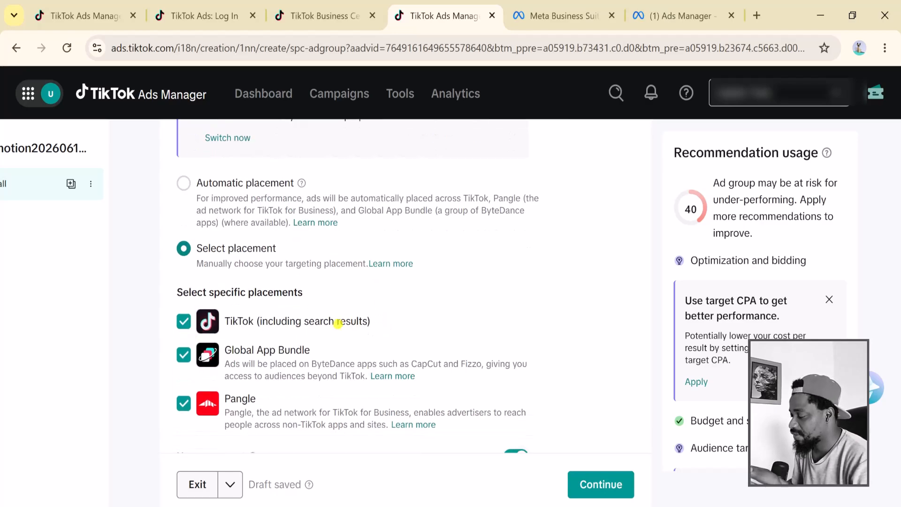
{"action": "scroll", "coordinate": [429, 325], "scroll_direction": "down", "scroll_amount": 2}
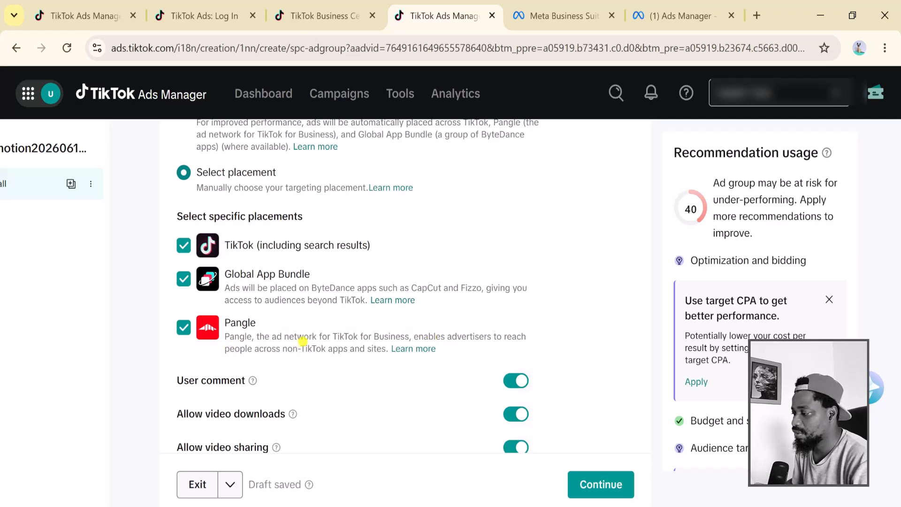
{"action": "left_click", "coordinate": [183, 327]}
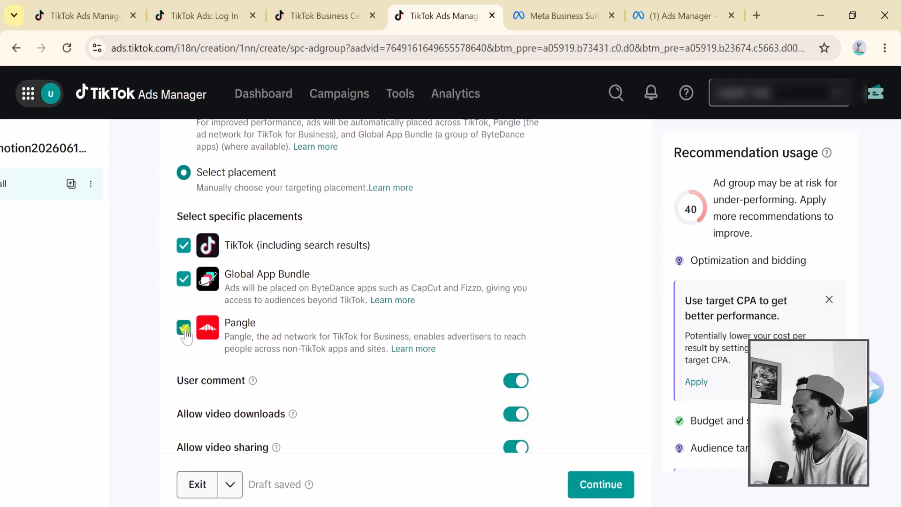
{"action": "left_click", "coordinate": [184, 279]}
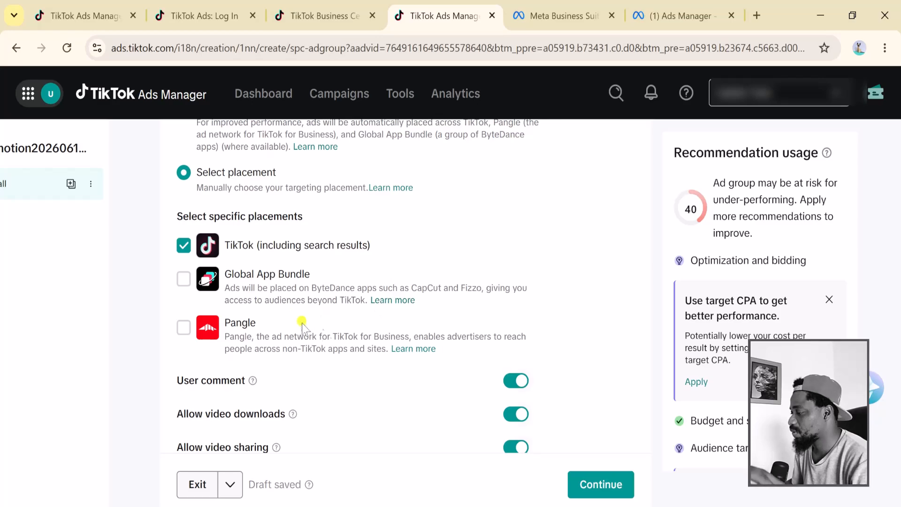
Review the placement selection with its comment, download and sharing settings, and continue to the ad setup.
{"action": "scroll", "coordinate": [436, 331], "scroll_direction": "down", "scroll_amount": 1}
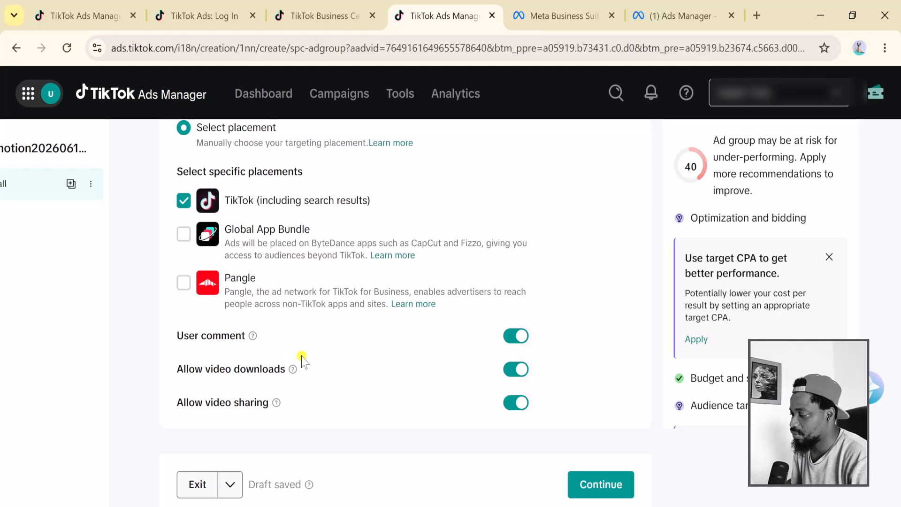
{"action": "scroll", "coordinate": [302, 360], "scroll_direction": "up", "scroll_amount": 10}
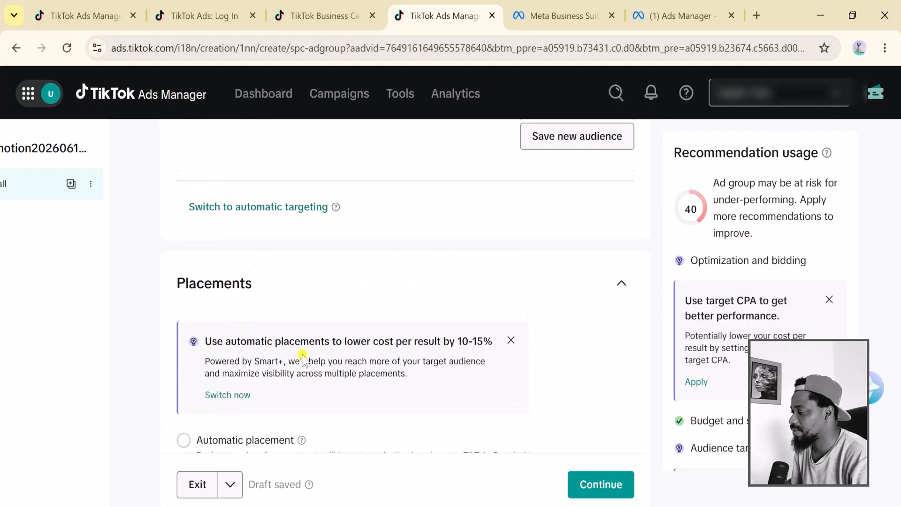
{"action": "scroll", "coordinate": [302, 360], "scroll_direction": "down", "scroll_amount": 8}
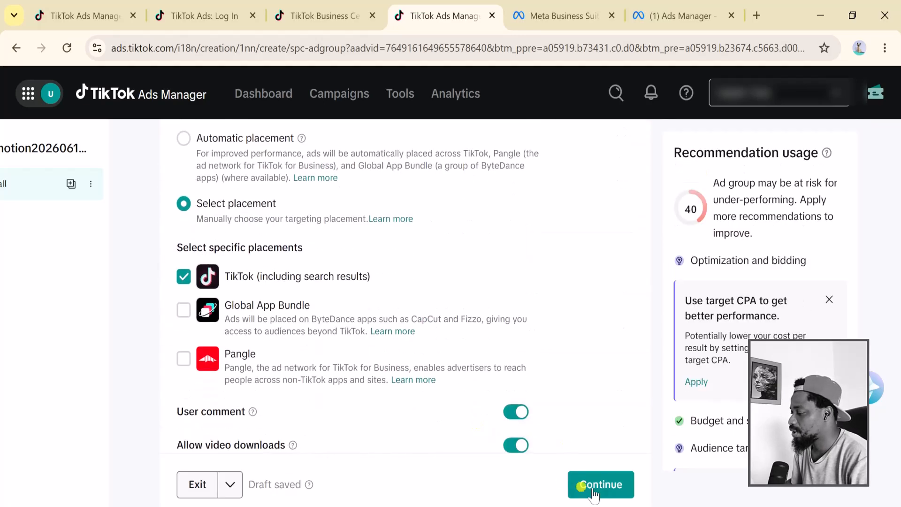
{"action": "scroll", "coordinate": [543, 382], "scroll_direction": "down", "scroll_amount": 2}
{"action": "left_click", "coordinate": [611, 483]}
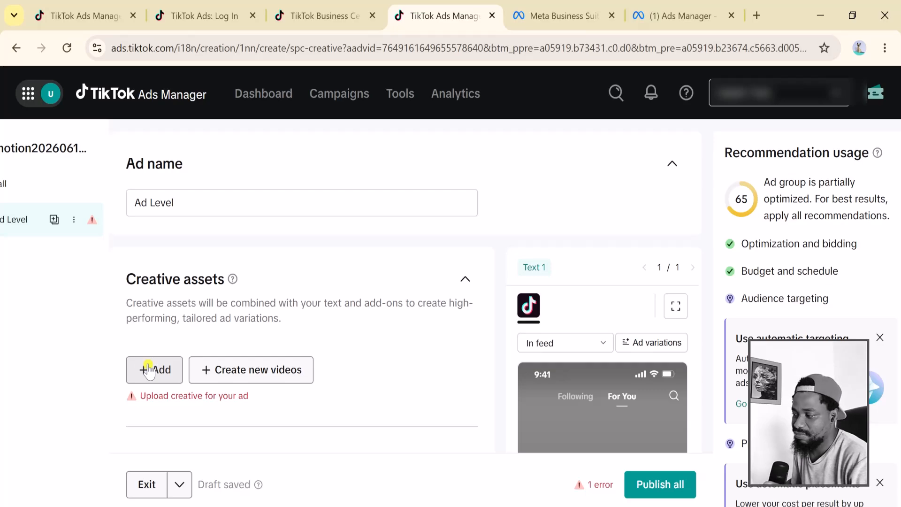
Add the 51-second "Oga Driver" video from the CaptainTrack TikTok posts as the ad's creative and save the selection.
{"action": "scroll", "coordinate": [149, 370], "scroll_direction": "down", "scroll_amount": 2}
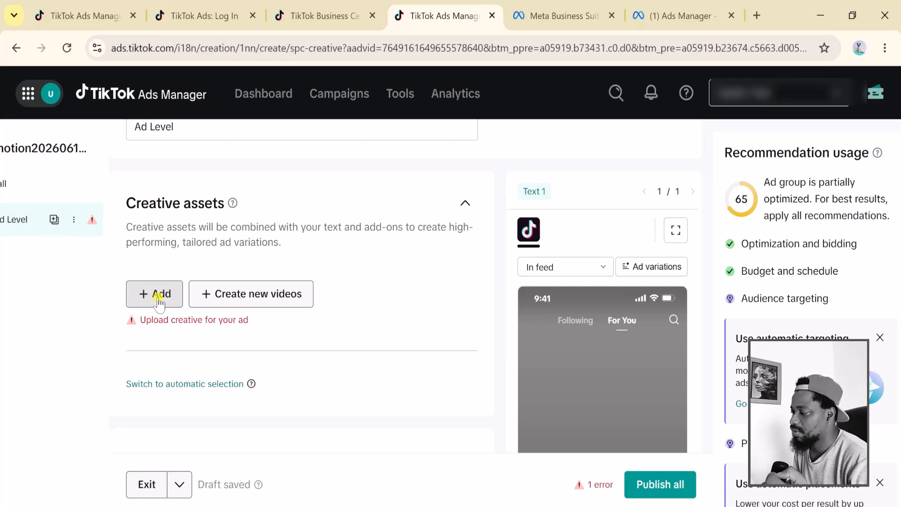
{"action": "left_click", "coordinate": [157, 296]}
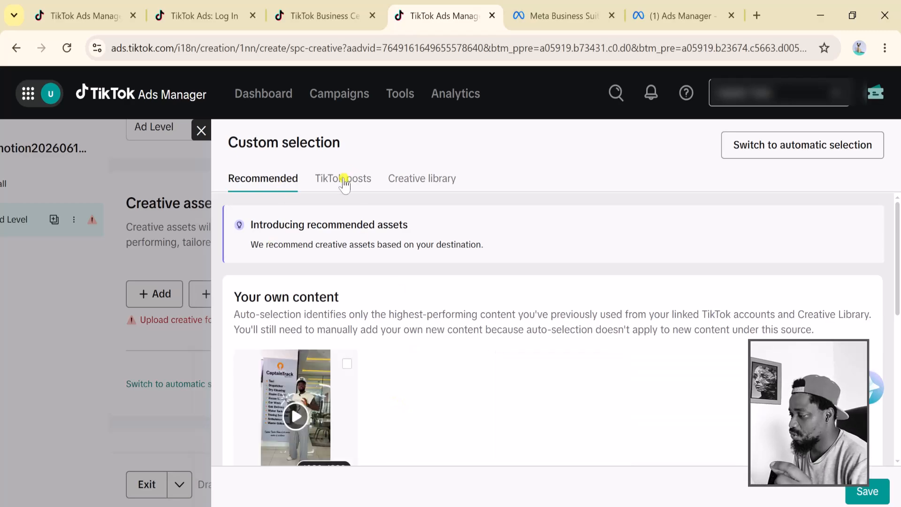
{"action": "left_click", "coordinate": [343, 183]}
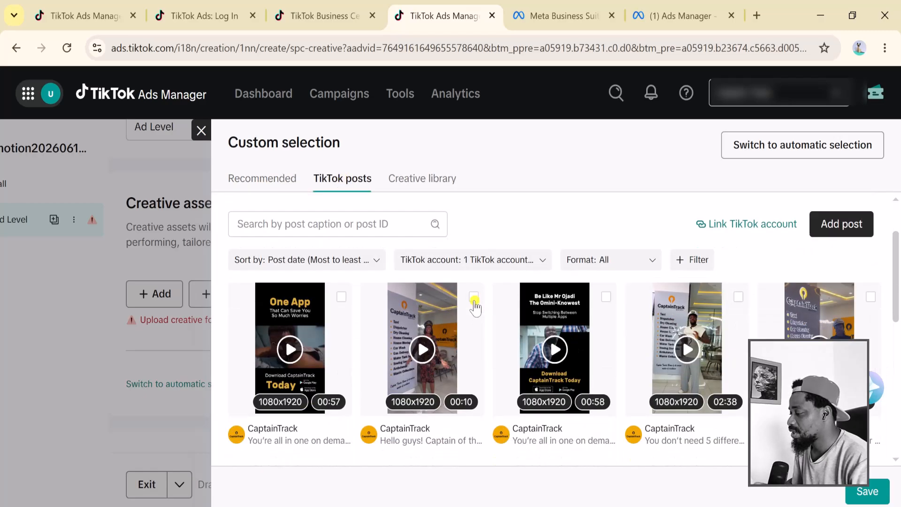
{"action": "scroll", "coordinate": [475, 307], "scroll_direction": "down", "scroll_amount": 3}
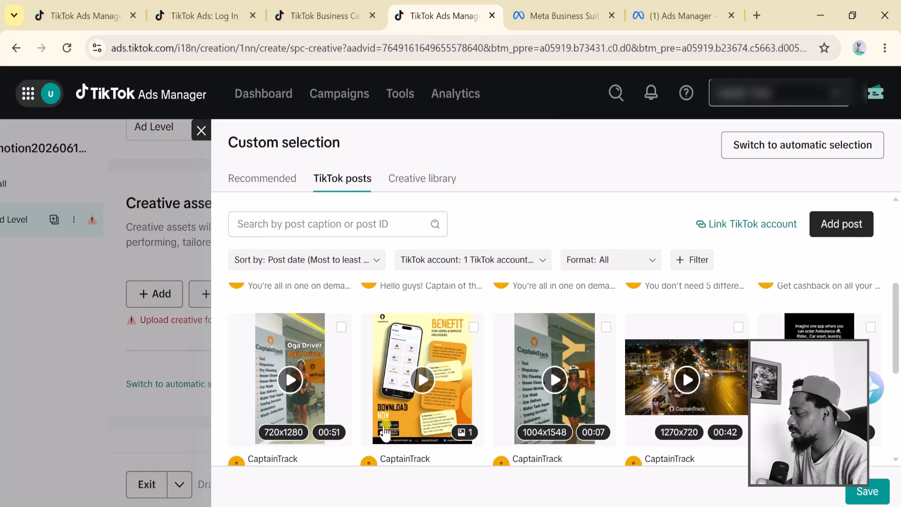
{"action": "left_click", "coordinate": [294, 350]}
{"action": "left_click", "coordinate": [294, 350]}
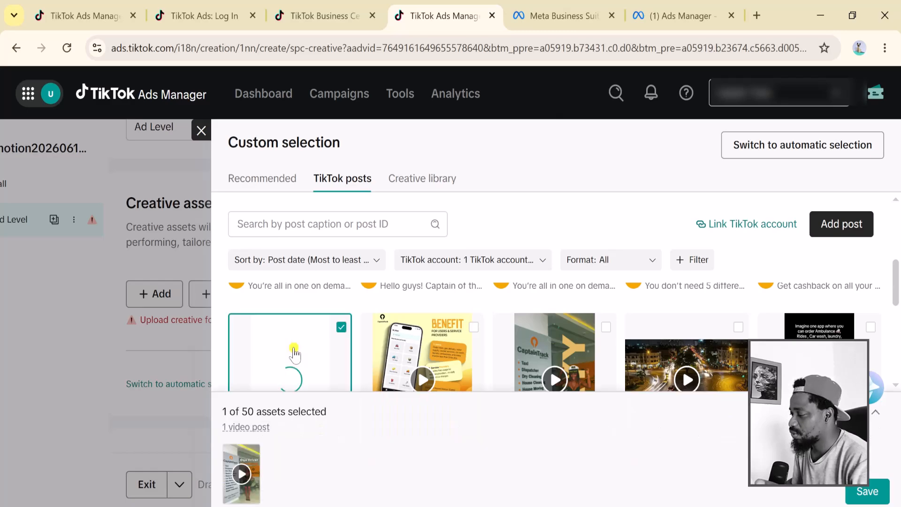
{"action": "scroll", "coordinate": [293, 350], "scroll_direction": "down", "scroll_amount": 1}
{"action": "left_click", "coordinate": [877, 499]}
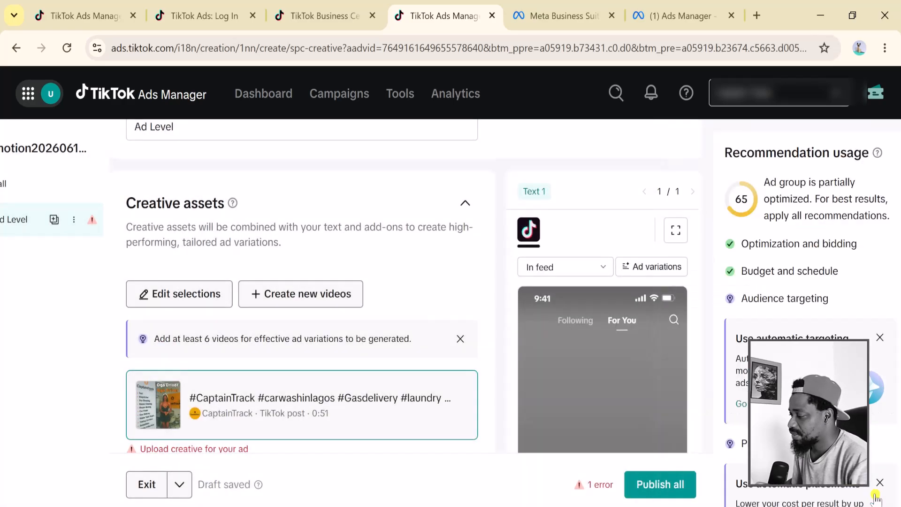
Open the call to action text for editing, and review the selling points and advanced settings under Text and add-ons.
{"action": "scroll", "coordinate": [304, 450], "scroll_direction": "down", "scroll_amount": 3}
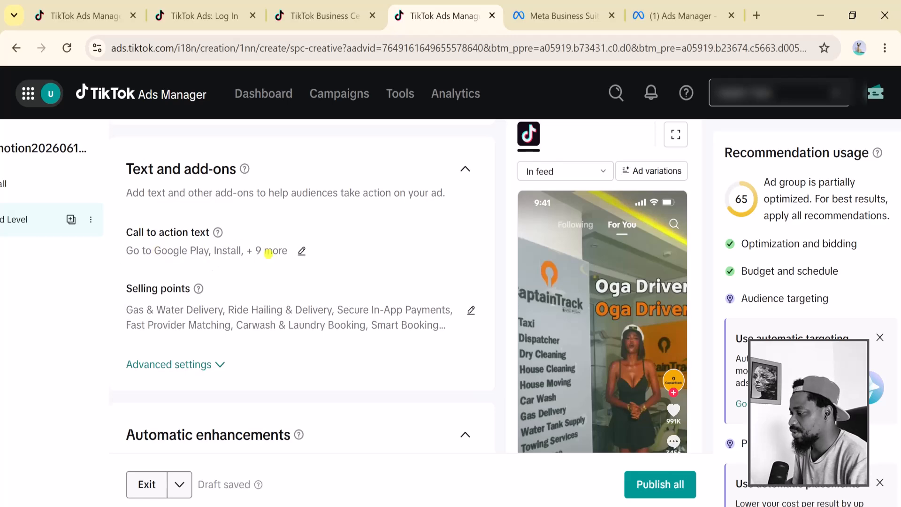
{"action": "left_click", "coordinate": [303, 252]}
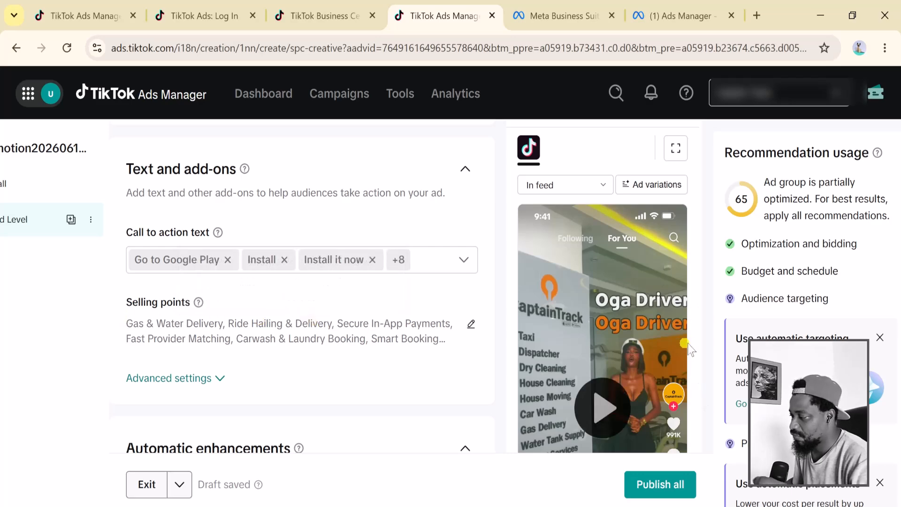
{"action": "scroll", "coordinate": [253, 319], "scroll_direction": "down", "scroll_amount": 2}
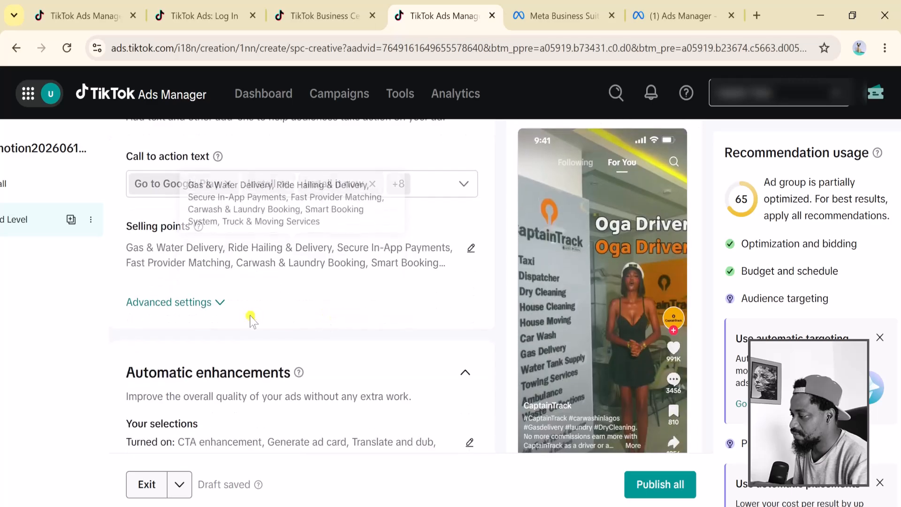
{"action": "left_click", "coordinate": [223, 303]}
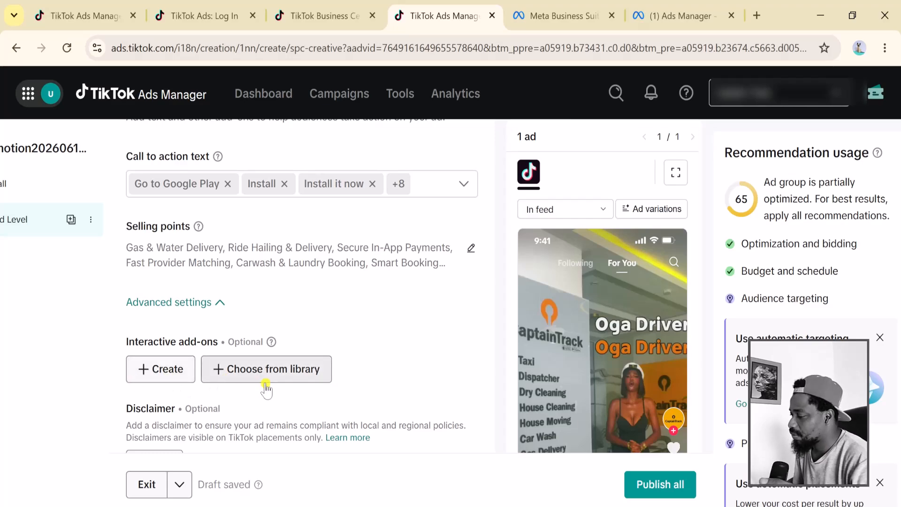
{"action": "scroll", "coordinate": [347, 388], "scroll_direction": "up", "scroll_amount": 5}
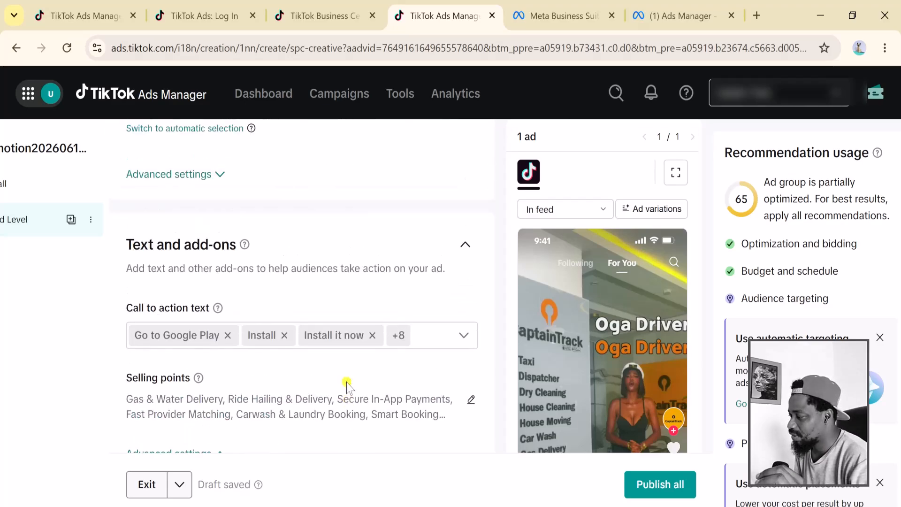
{"action": "scroll", "coordinate": [347, 387], "scroll_direction": "up", "scroll_amount": 3}
{"action": "scroll", "coordinate": [346, 388], "scroll_direction": "down", "scroll_amount": 4}
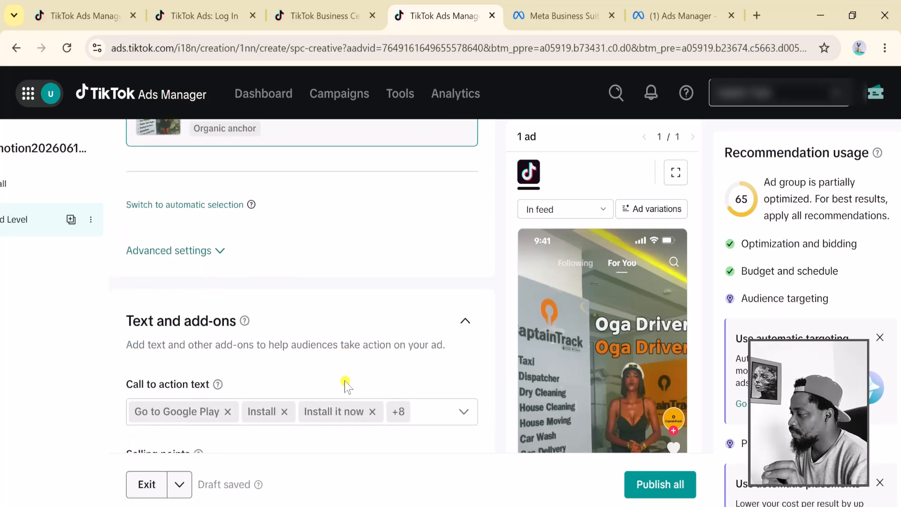
Turn off the CTA enhancement, Generate ad card, Translate and dub, and Music refresh automatic enhancements, keep Video quality, and save.
{"action": "scroll", "coordinate": [345, 386], "scroll_direction": "down", "scroll_amount": 10}
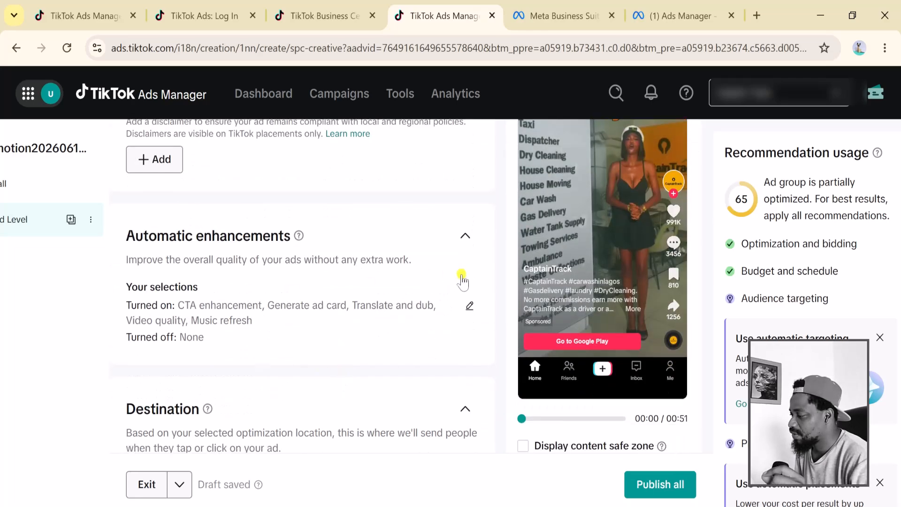
{"action": "left_click", "coordinate": [467, 307]}
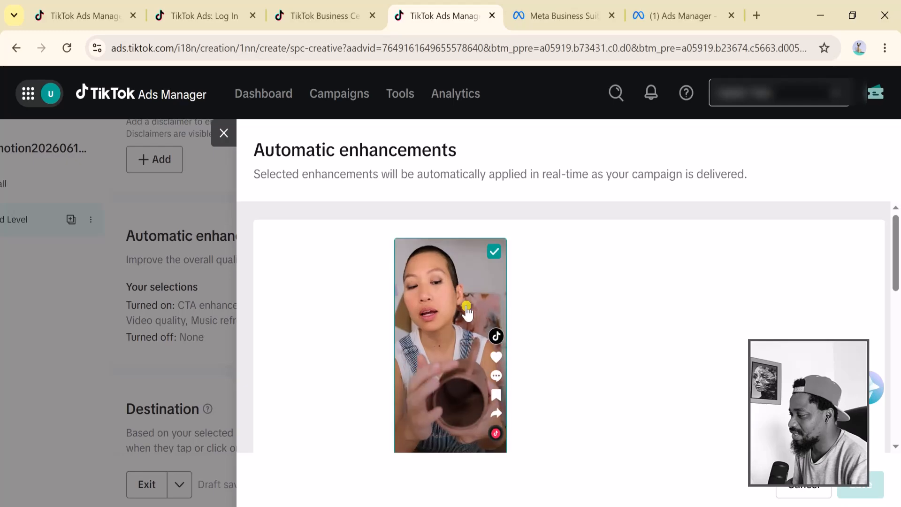
{"action": "left_click", "coordinate": [370, 253]}
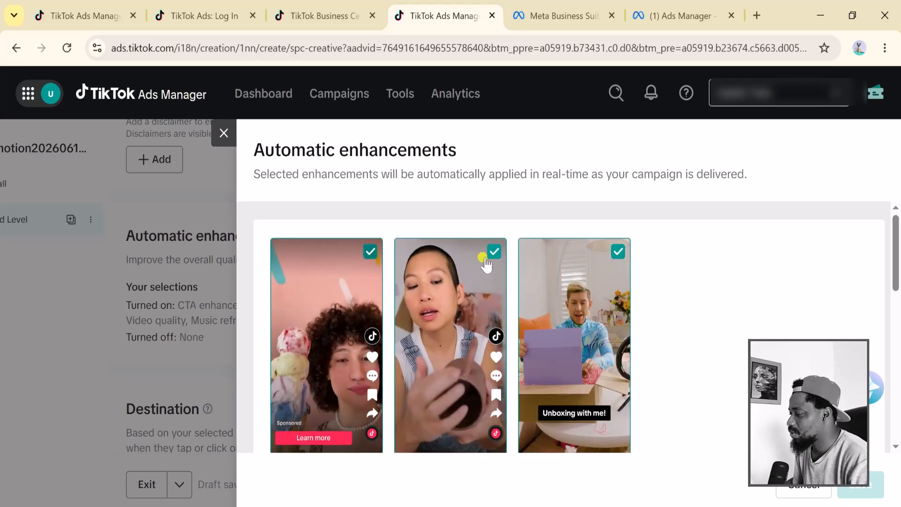
{"action": "left_click", "coordinate": [494, 252]}
{"action": "left_click", "coordinate": [618, 252]}
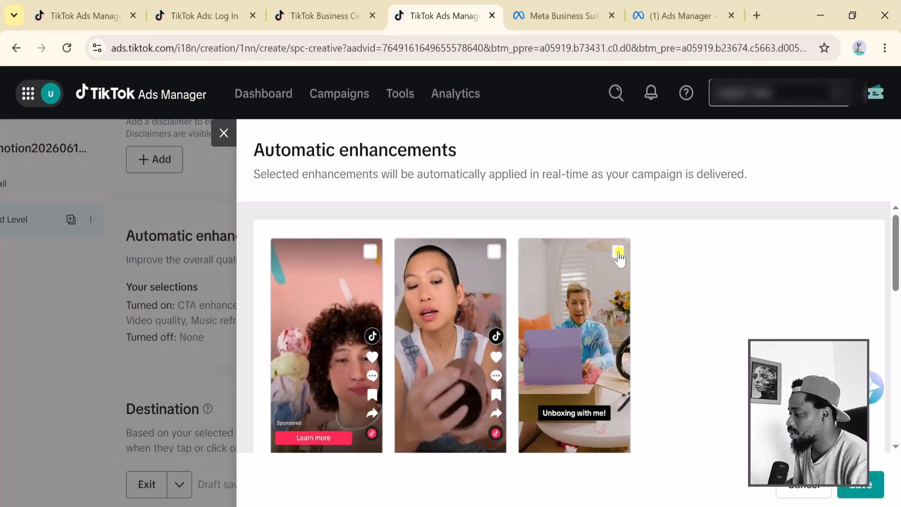
{"action": "scroll", "coordinate": [609, 422], "scroll_direction": "down", "scroll_amount": 5}
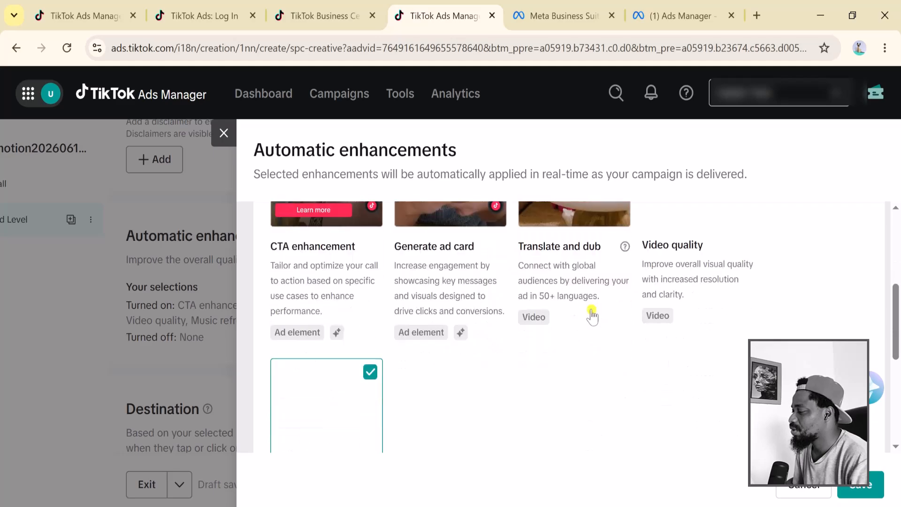
{"action": "left_click", "coordinate": [371, 373]}
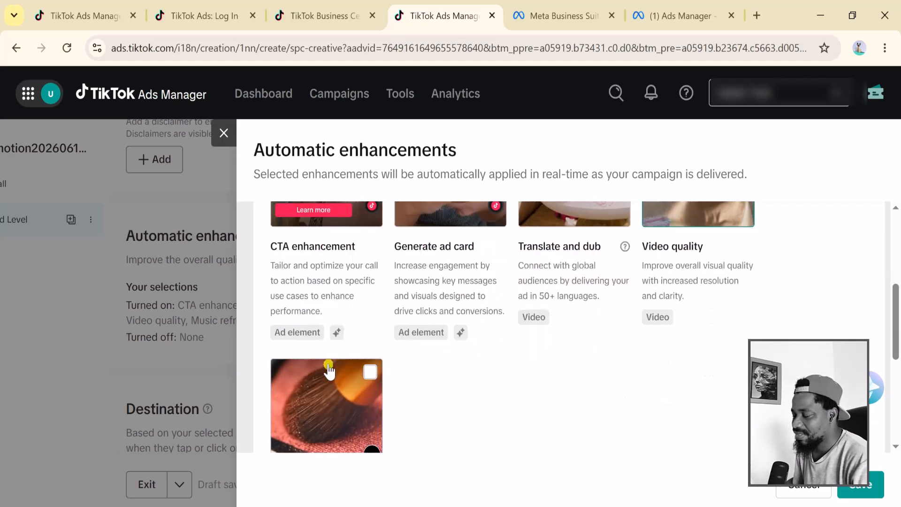
{"action": "scroll", "coordinate": [329, 368], "scroll_direction": "up", "scroll_amount": 5}
{"action": "scroll", "coordinate": [465, 368], "scroll_direction": "down", "scroll_amount": 5}
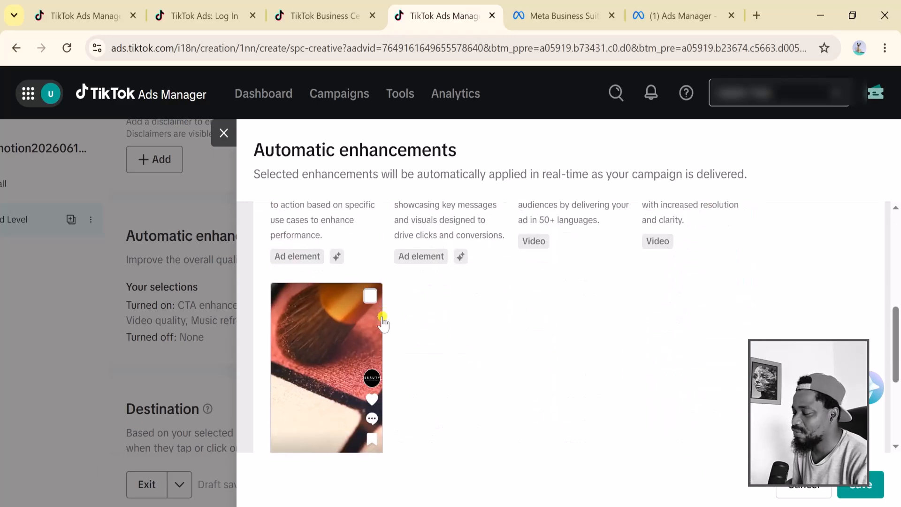
{"action": "scroll", "coordinate": [380, 319], "scroll_direction": "up", "scroll_amount": 2}
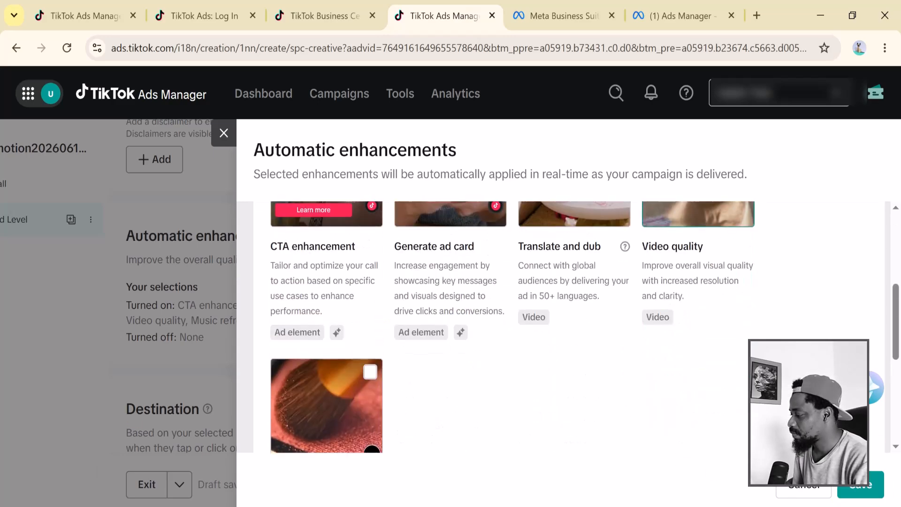
{"action": "left_click", "coordinate": [854, 488]}
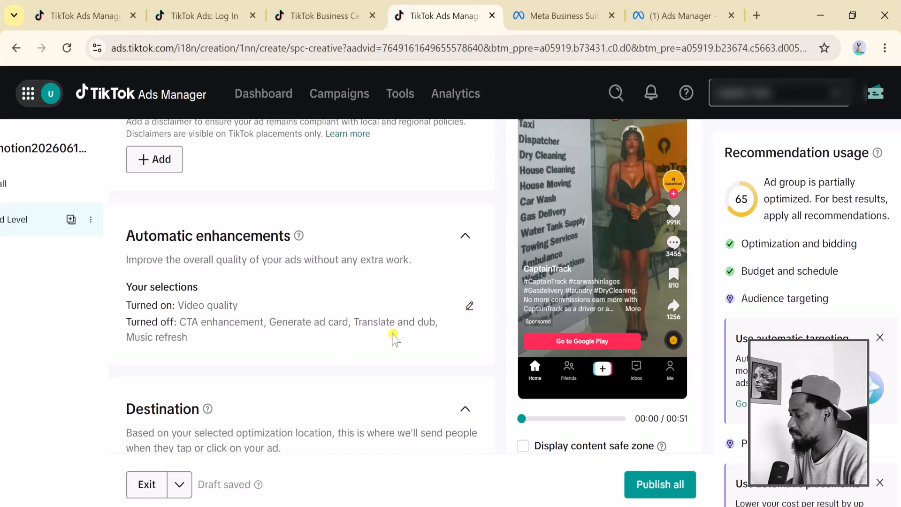
Review the ad's destination and TikTok events tracking options, checking the website data connection without selecting one.
{"action": "scroll", "coordinate": [394, 336], "scroll_direction": "down", "scroll_amount": 5}
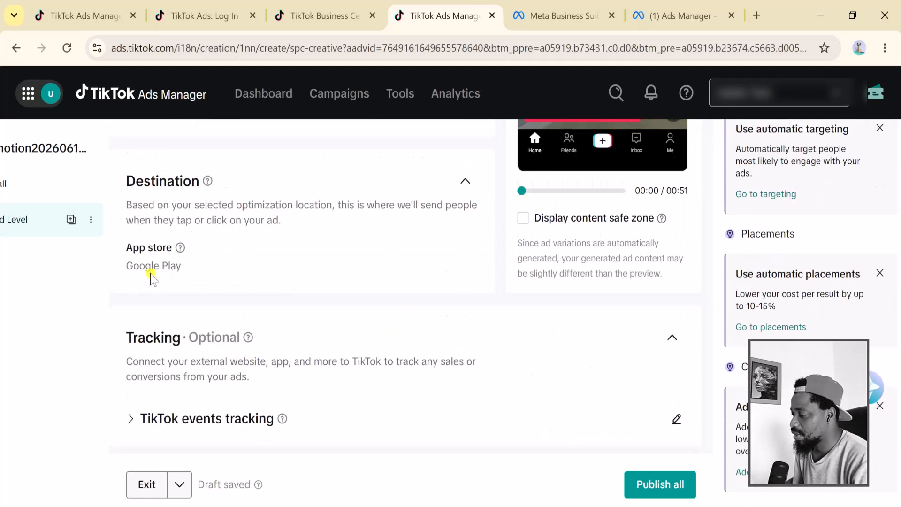
{"action": "scroll", "coordinate": [157, 285], "scroll_direction": "down", "scroll_amount": 2}
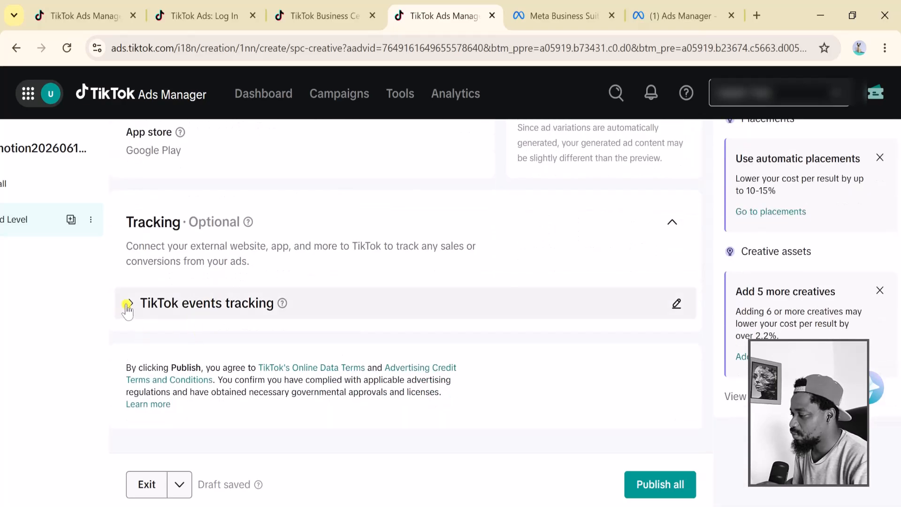
{"action": "left_click", "coordinate": [127, 304]}
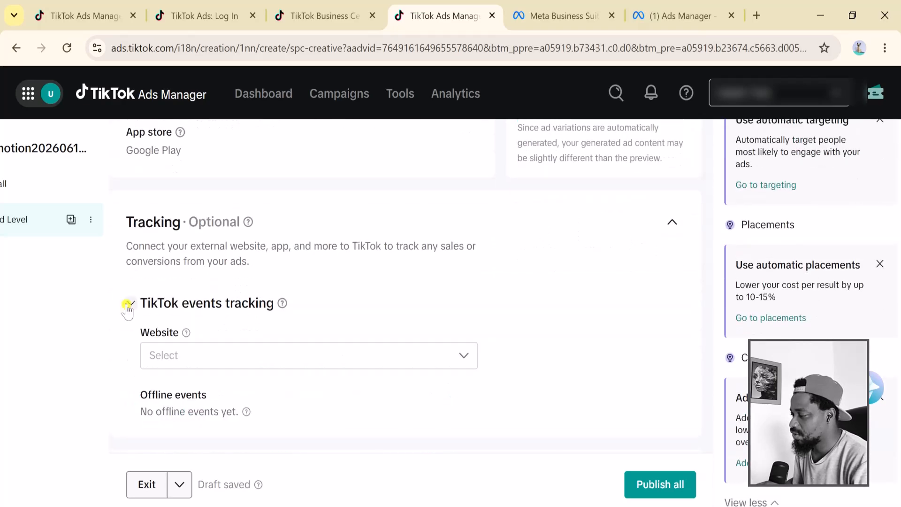
{"action": "left_click", "coordinate": [254, 359]}
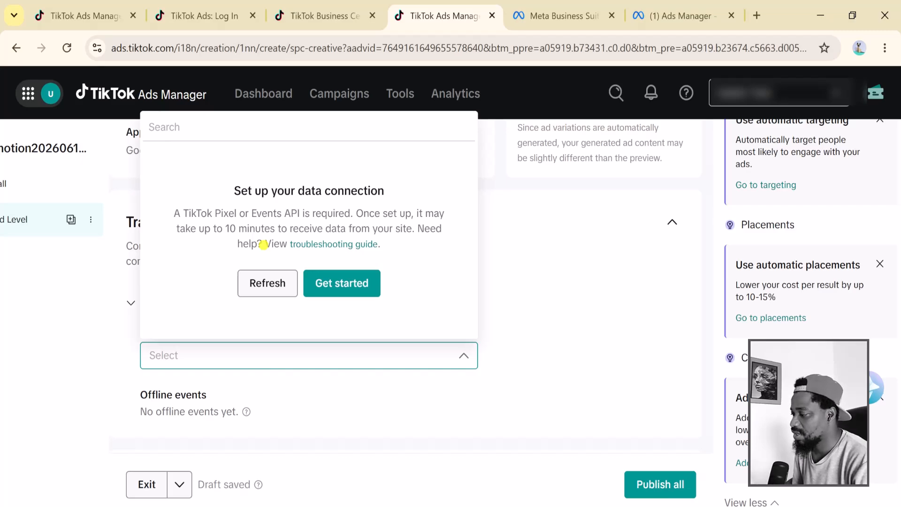
{"action": "left_click", "coordinate": [92, 347]}
{"action": "scroll", "coordinate": [463, 342], "scroll_direction": "down", "scroll_amount": 3}
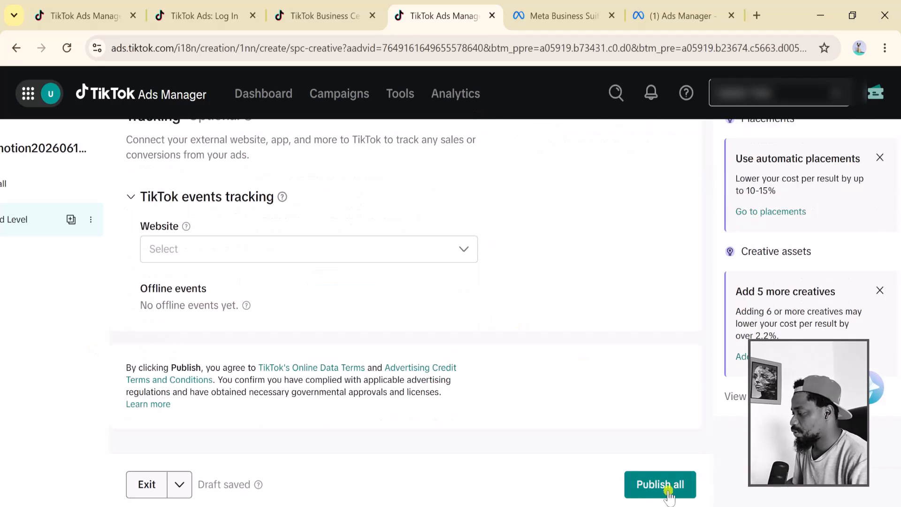